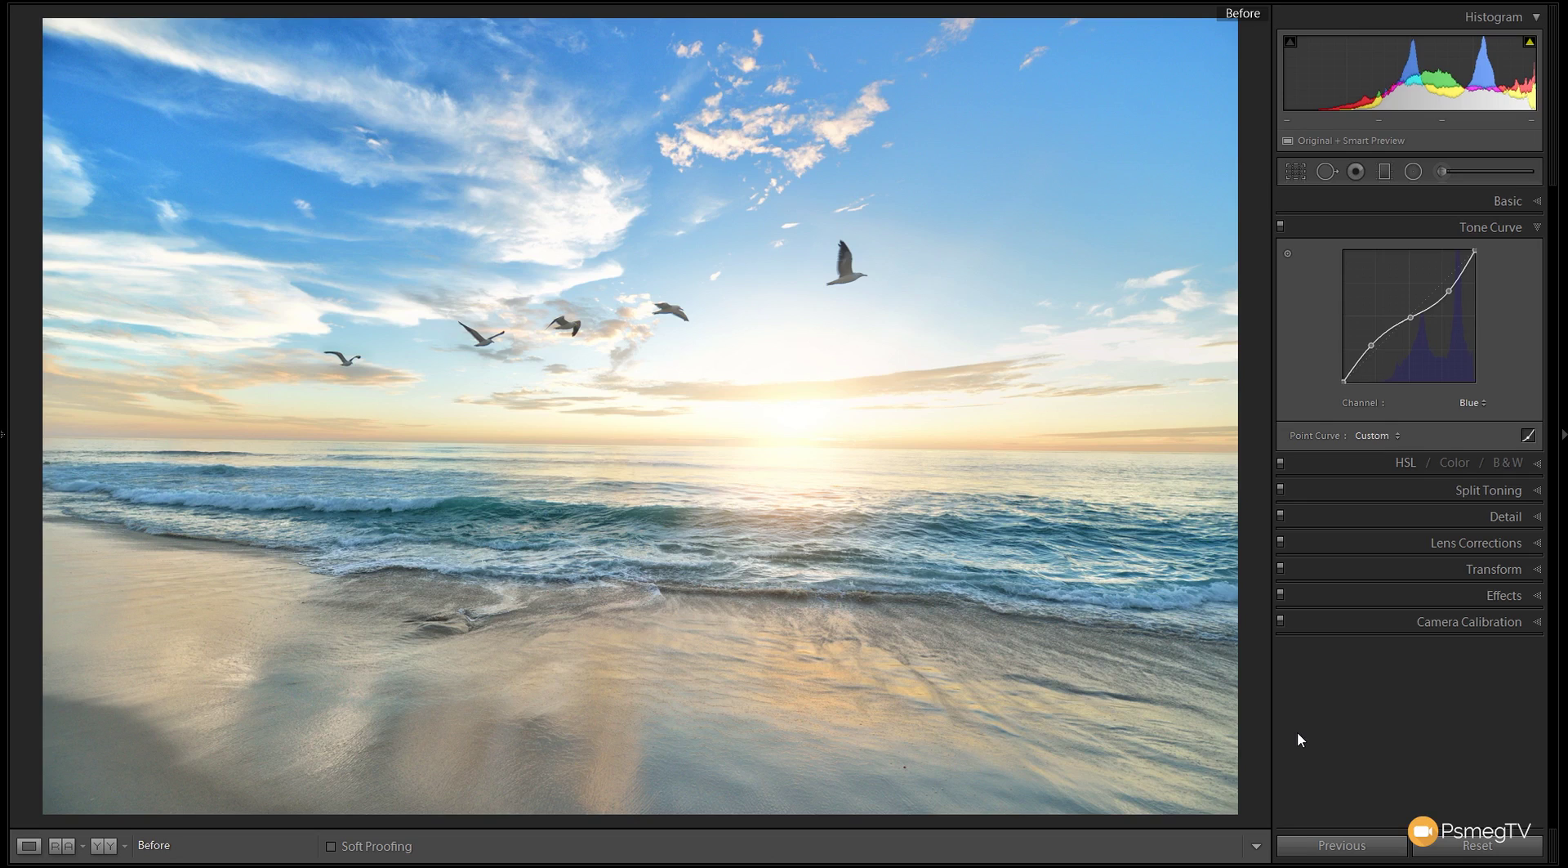
Step: Leave the Before view so the edited beach photo is shown
key("backslash")
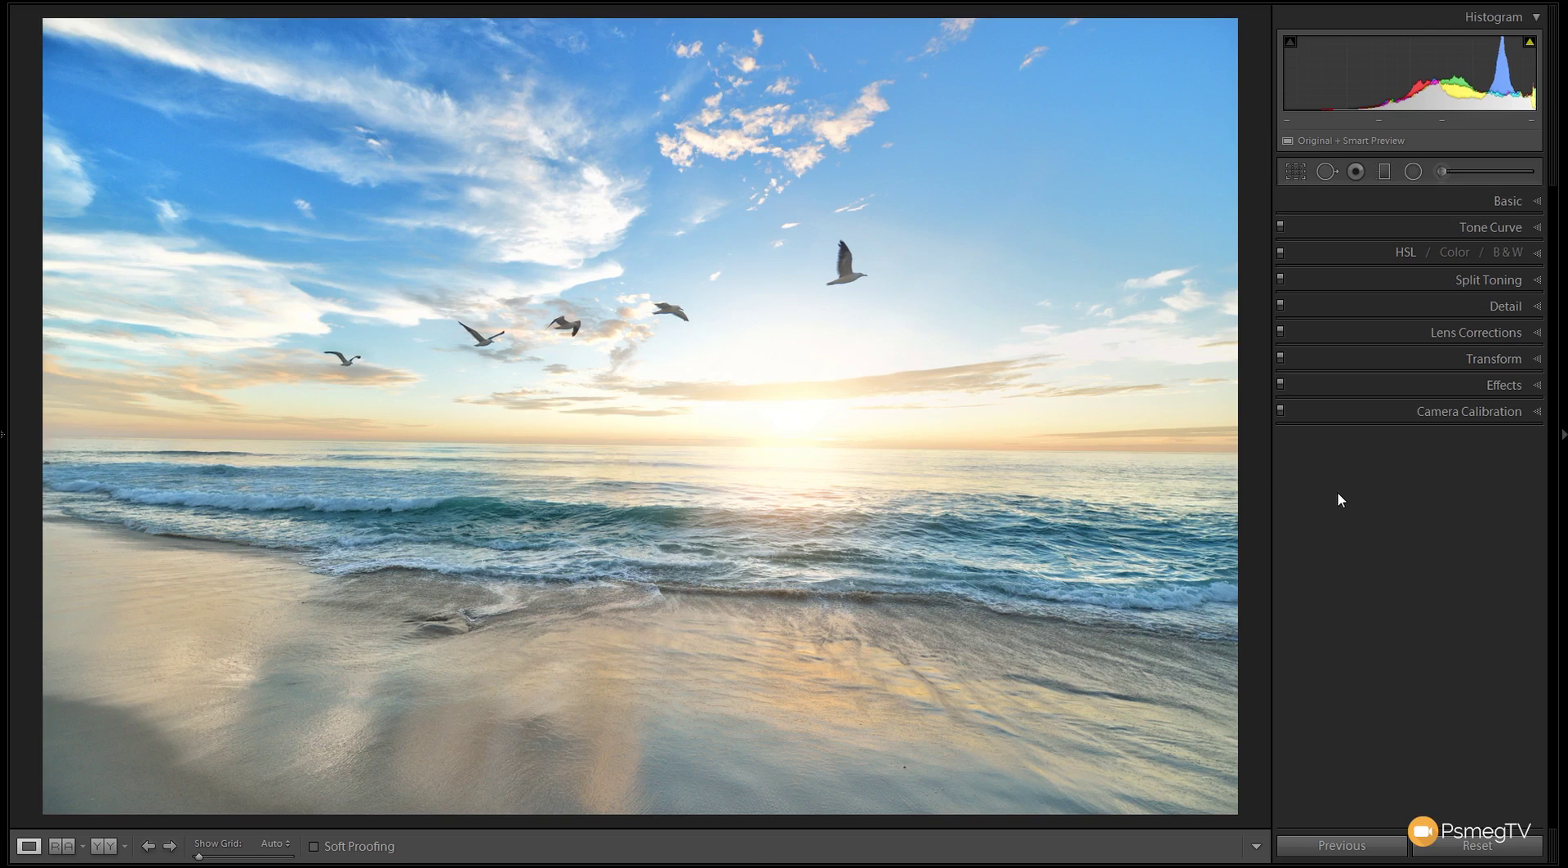
Step: Open the Tone Curve on the RGB channel, peeking at Region sliders before returning to Point Curve
left_click(1521, 228)
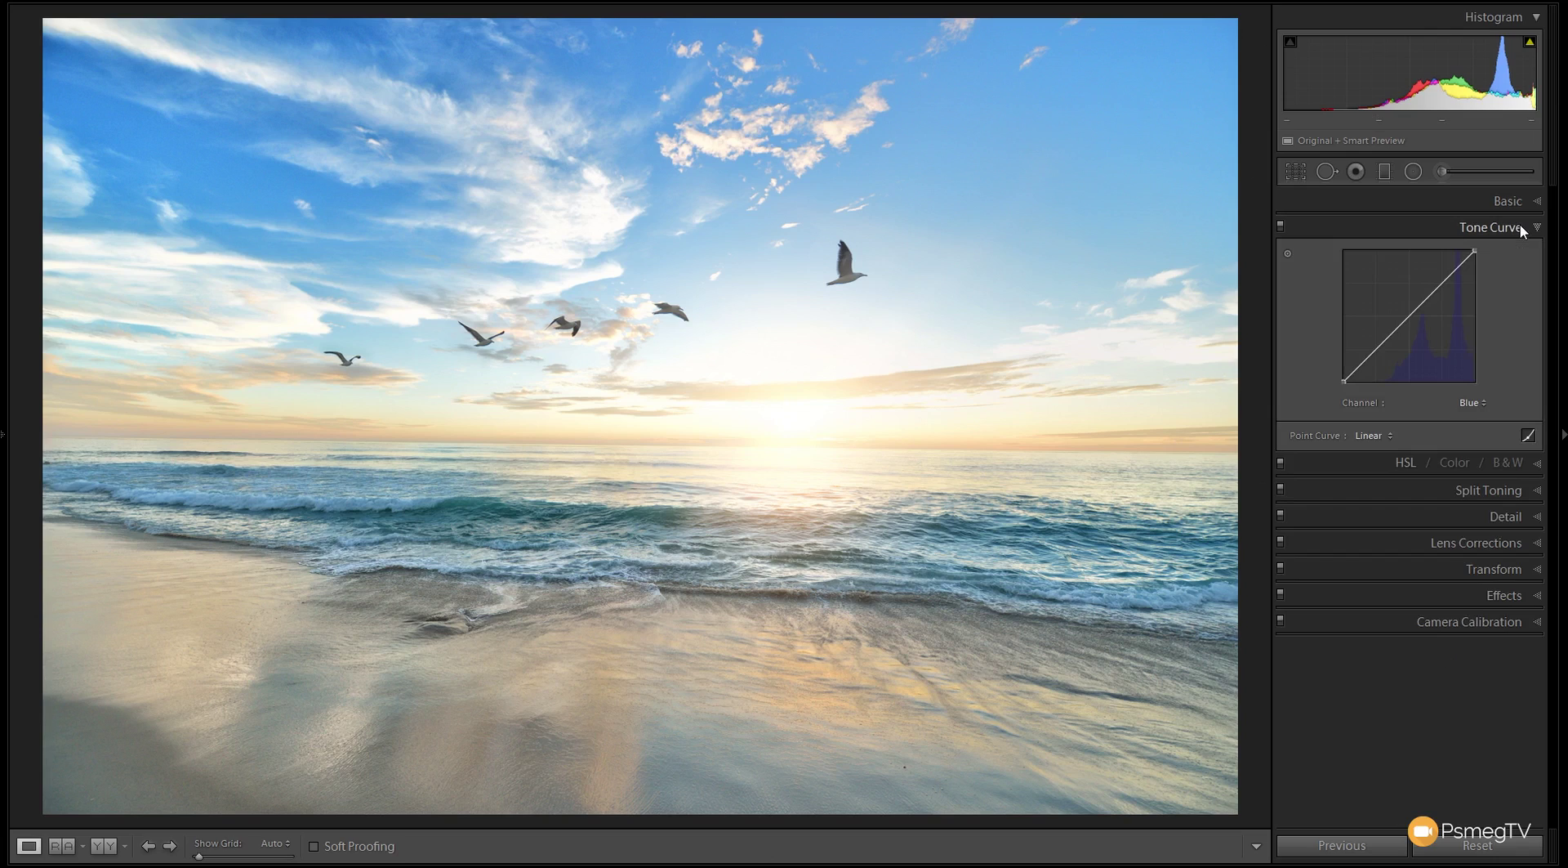
left_click(1483, 402)
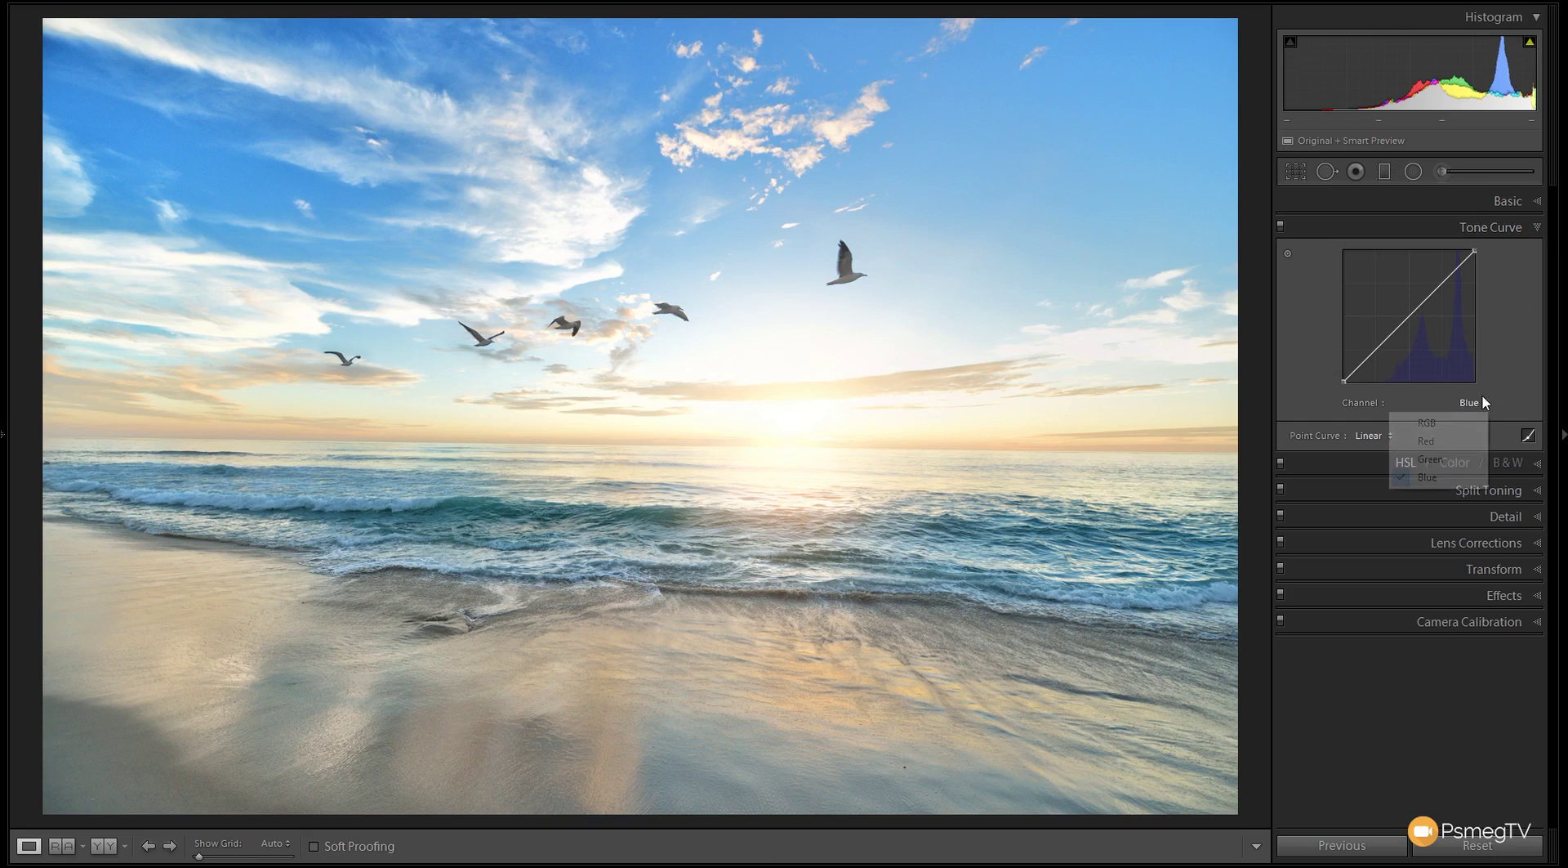
left_click(1470, 423)
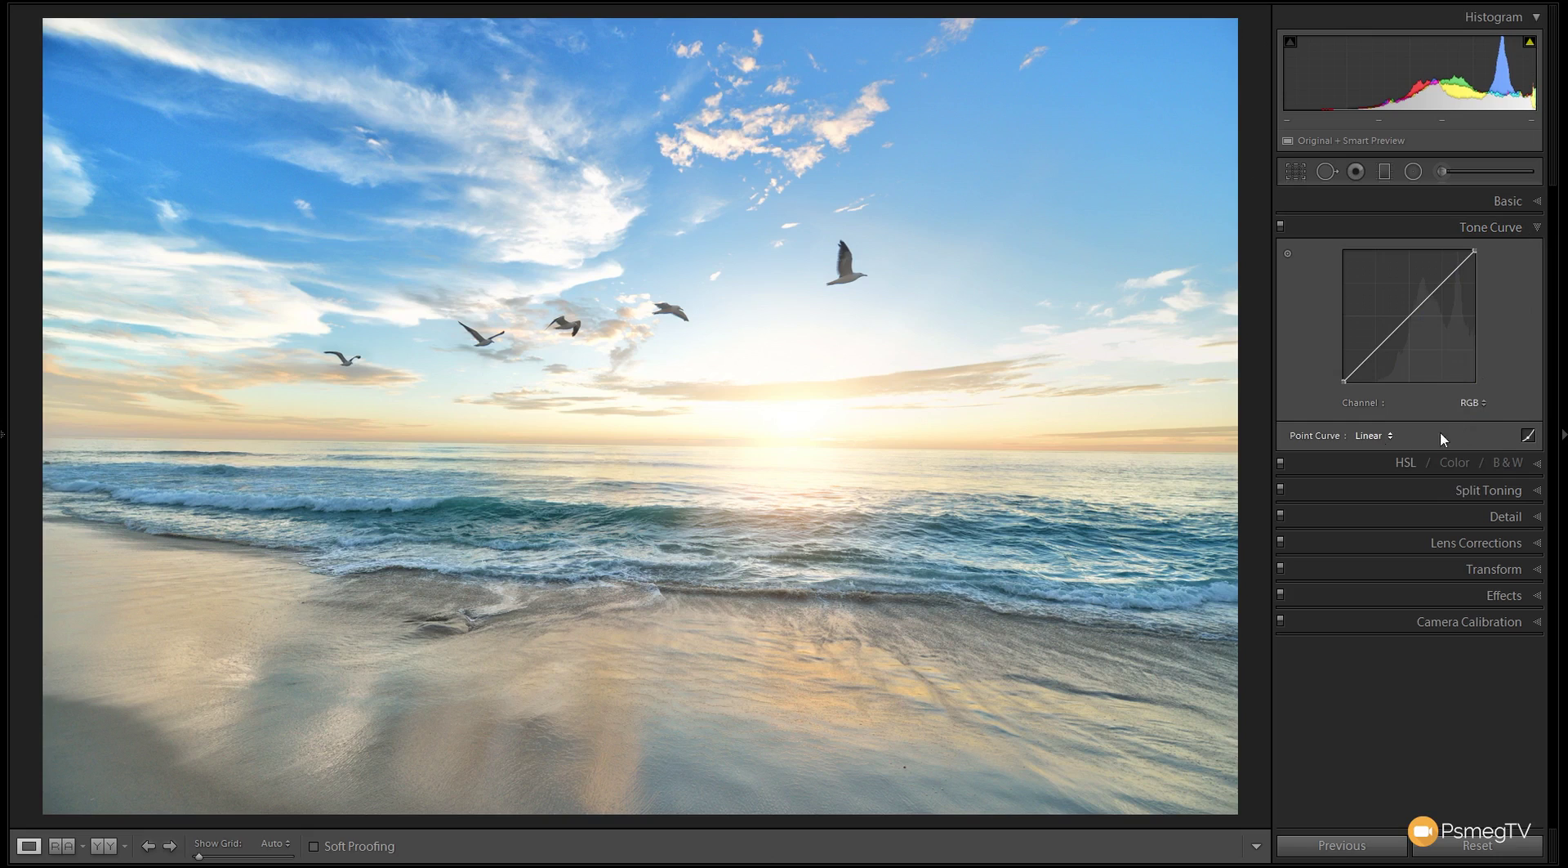
left_click(1527, 435)
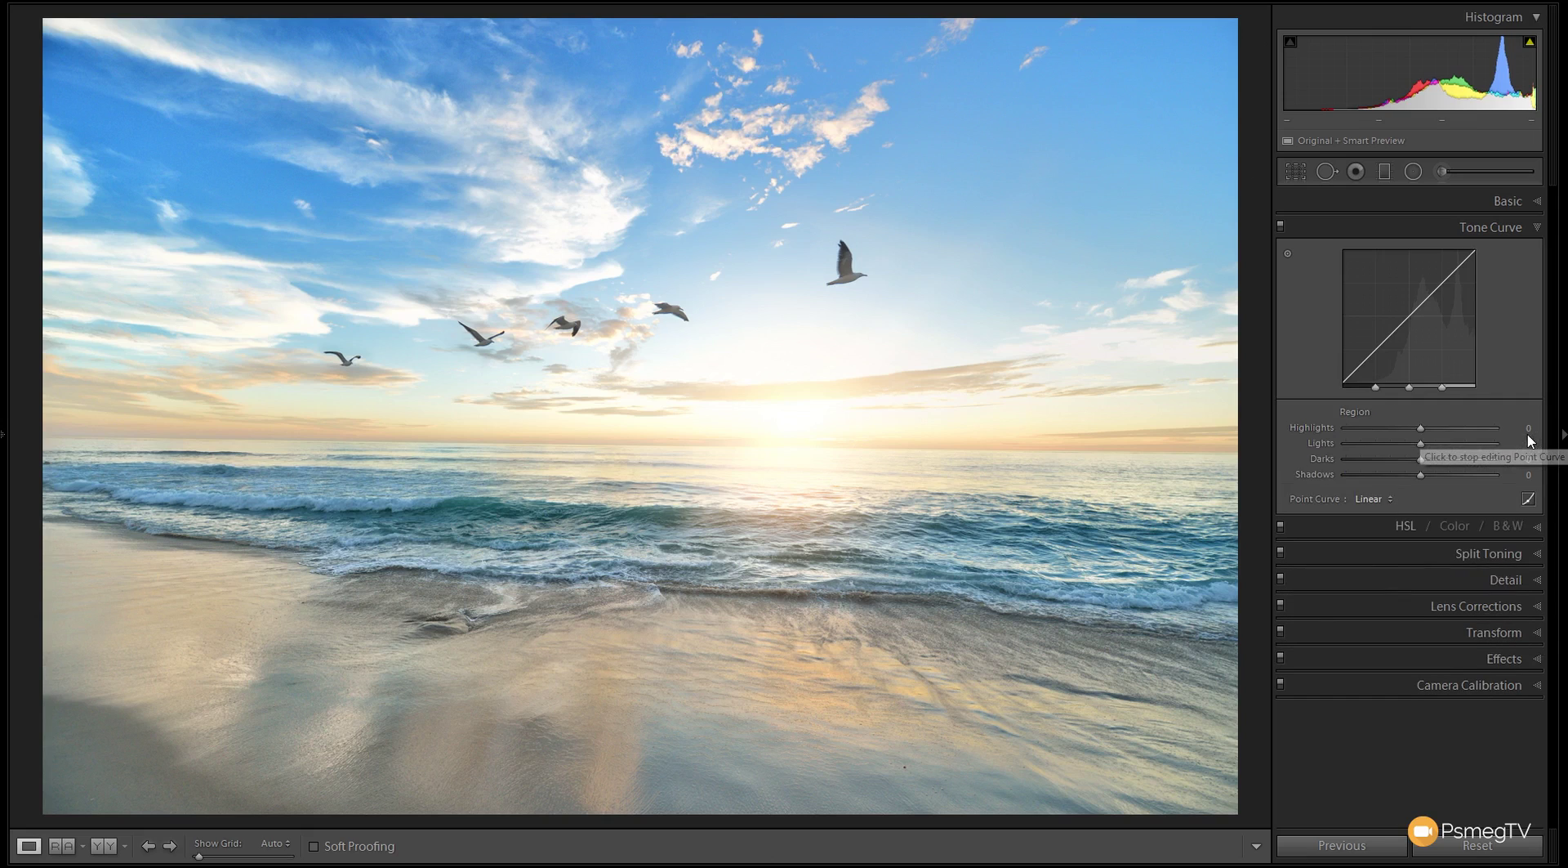
left_click(1528, 504)
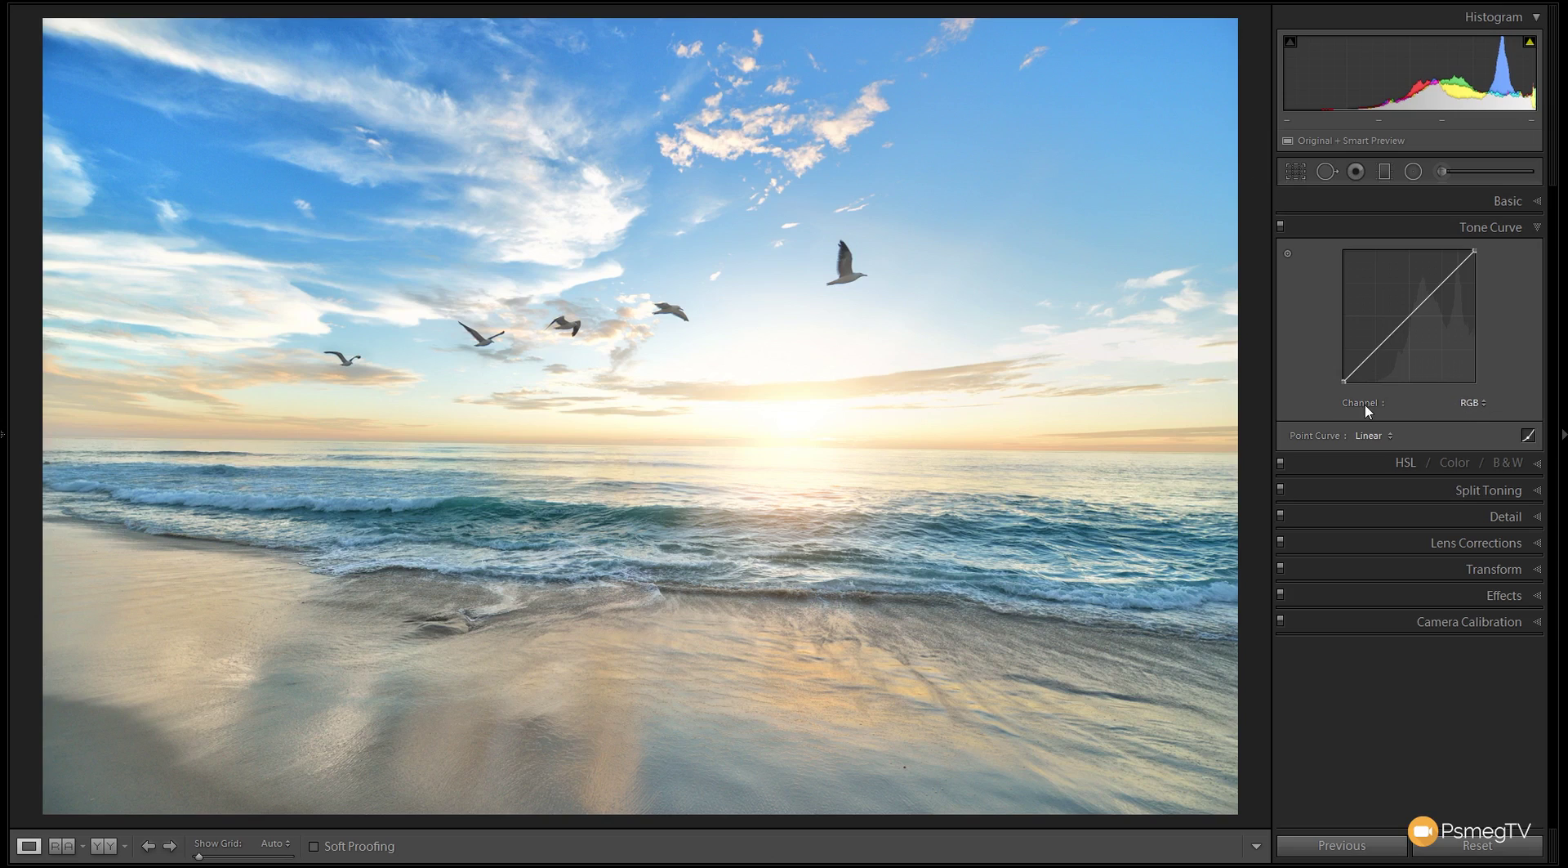
Step: Choose Red in the Tone Curve channel list, keeping it after reopening the list
left_click(1466, 408)
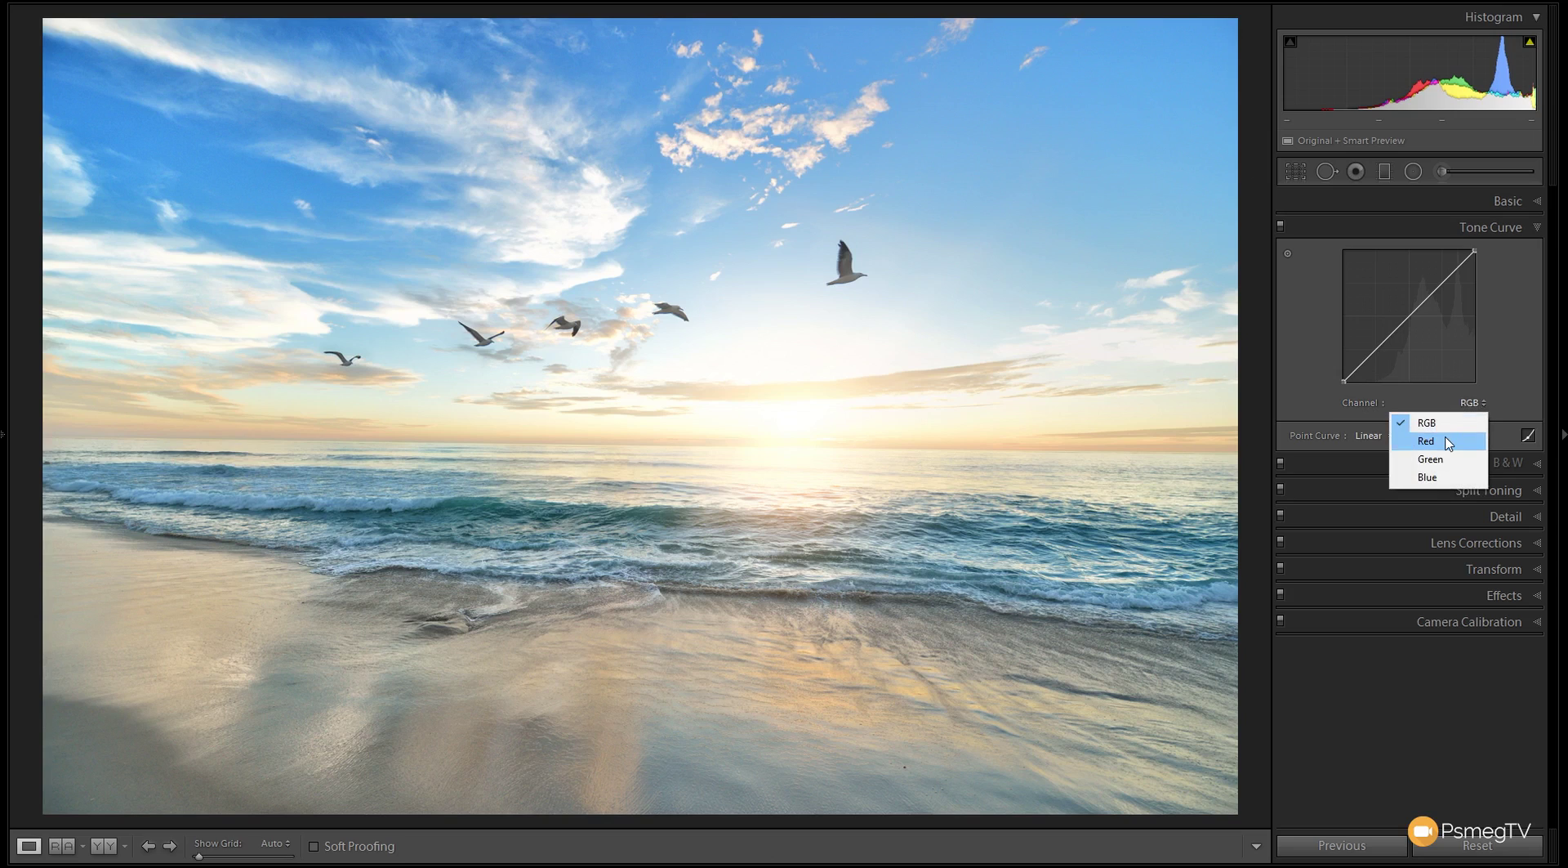
left_click(1448, 441)
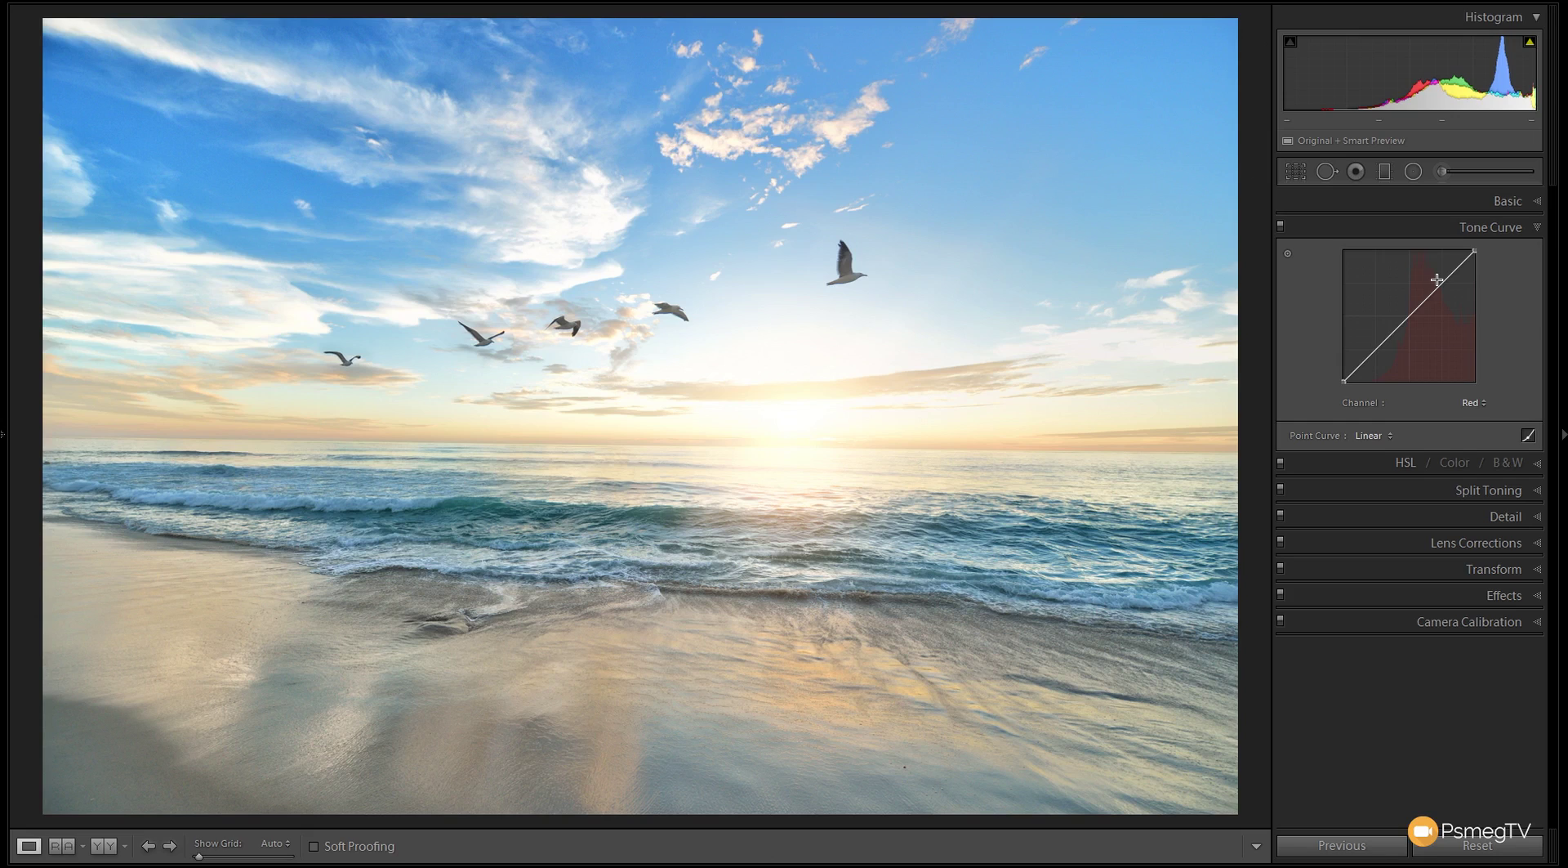
left_click(1473, 404)
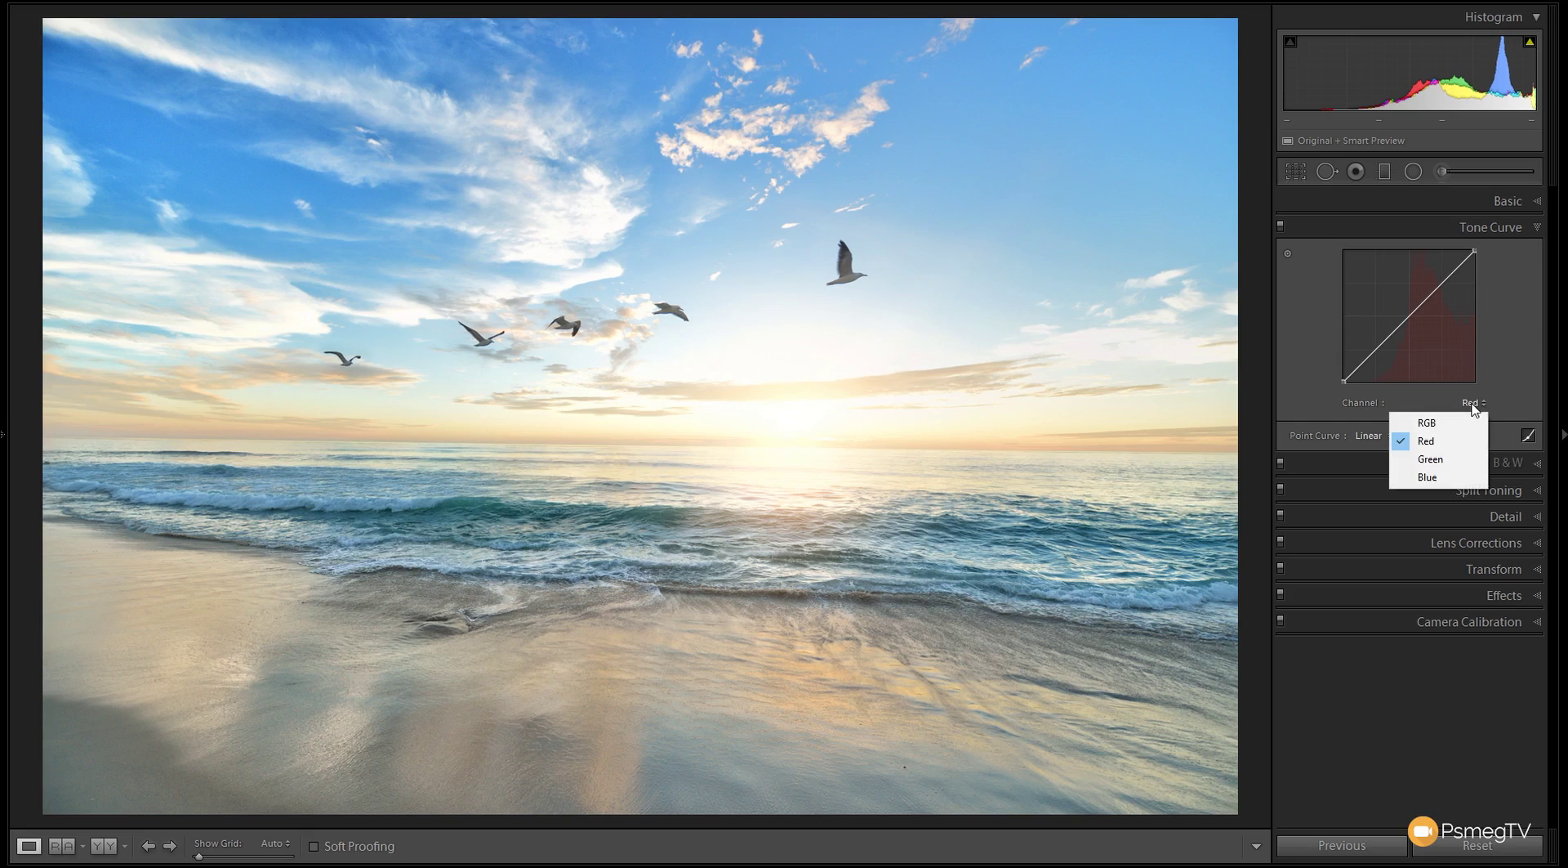
left_click(1445, 723)
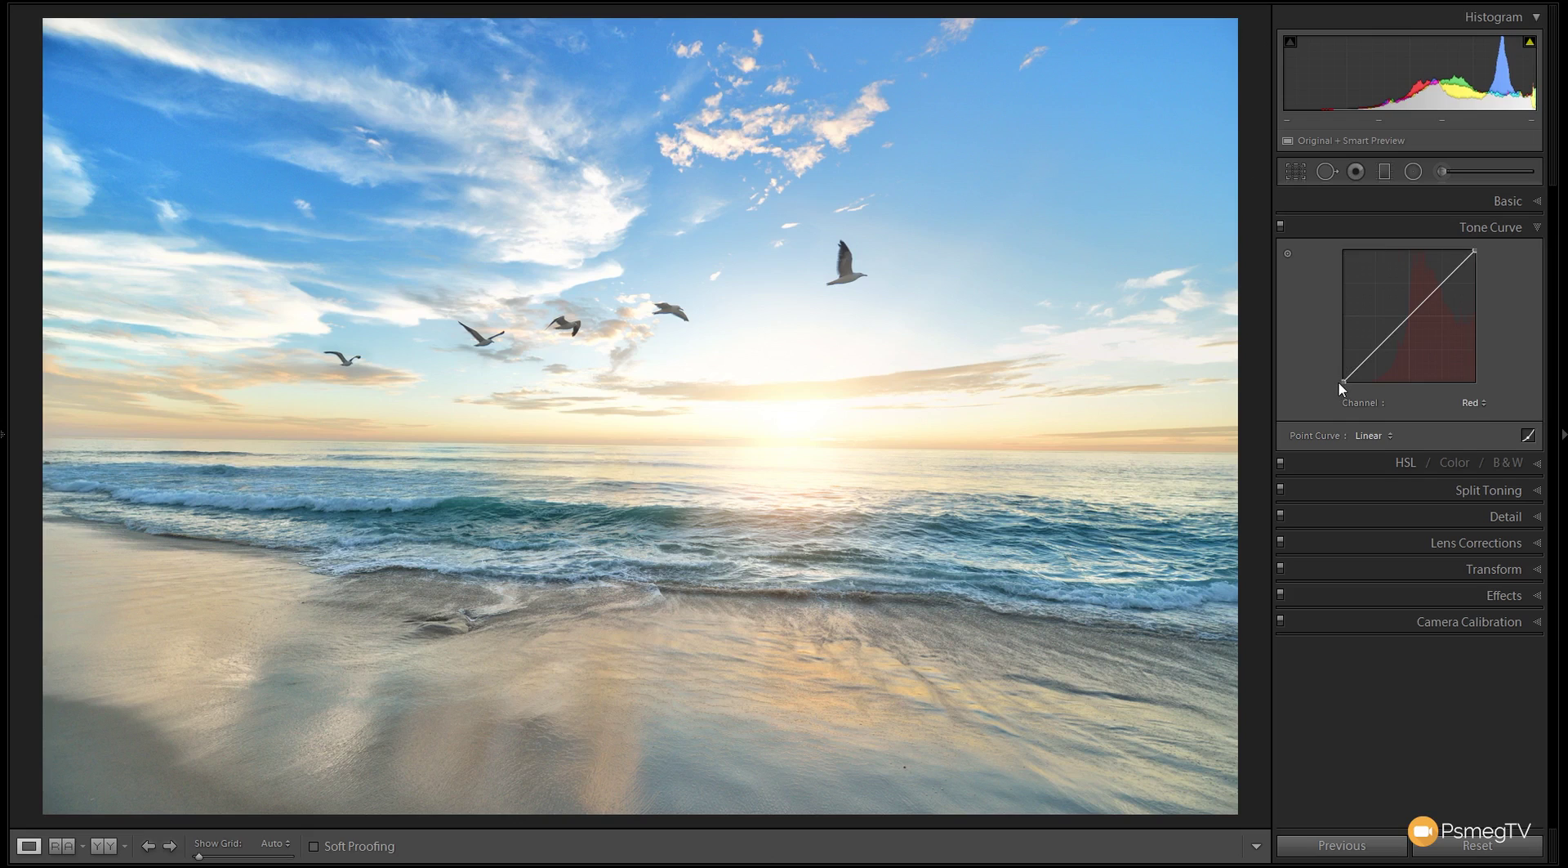
Step: Place shadow, midtone and highlight points on the Red curve, raising the shadow point into a steep S
left_click(1378, 347)
left_click(1410, 317)
left_click(1443, 282)
left_click_drag(1377, 347, 1377, 338)
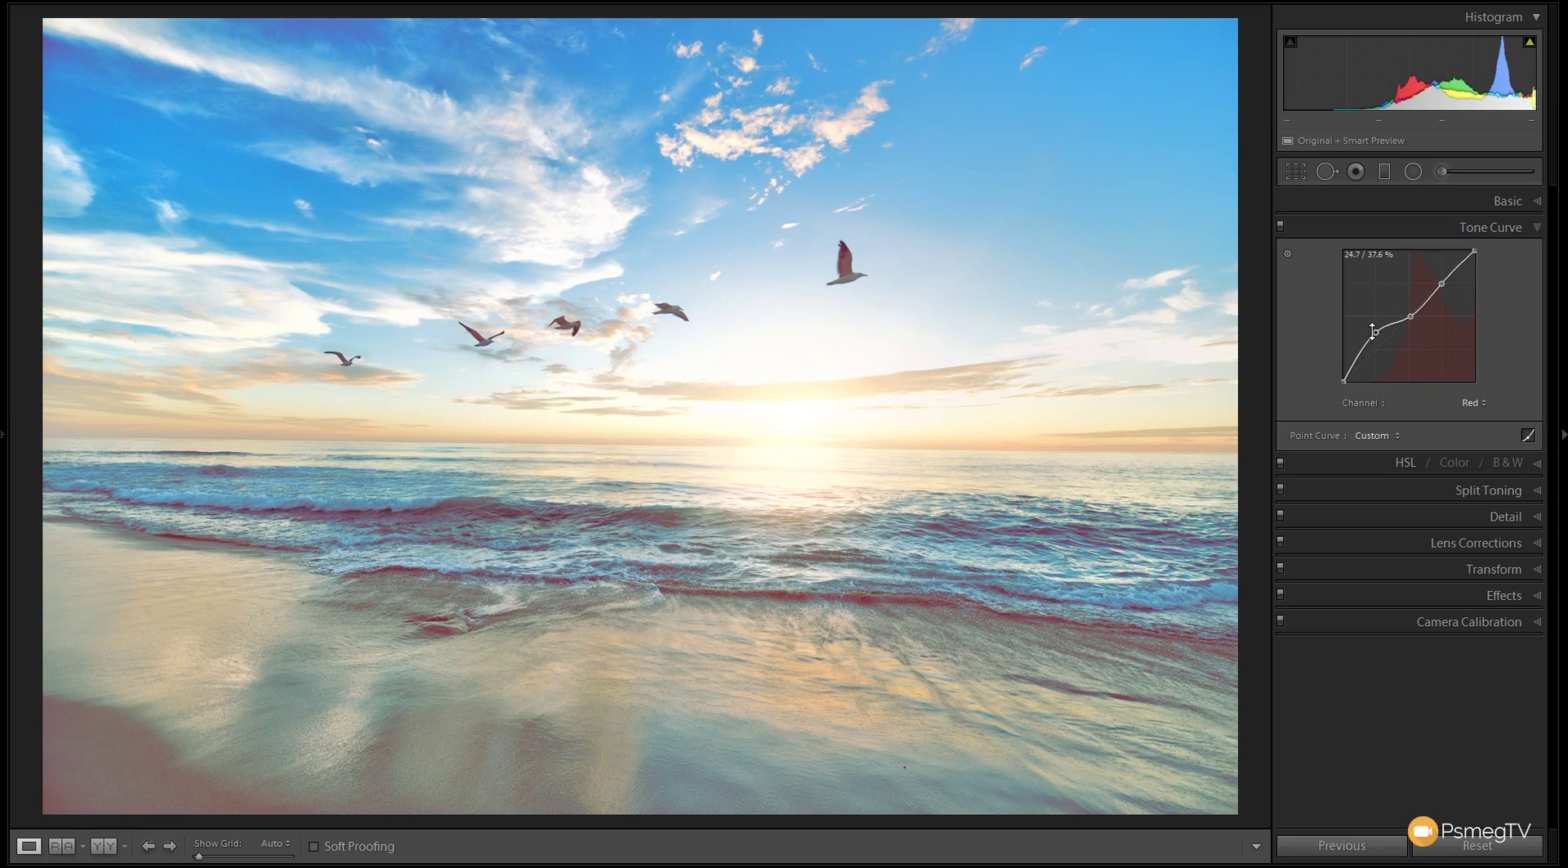
left_click_drag(1375, 332, 1384, 362)
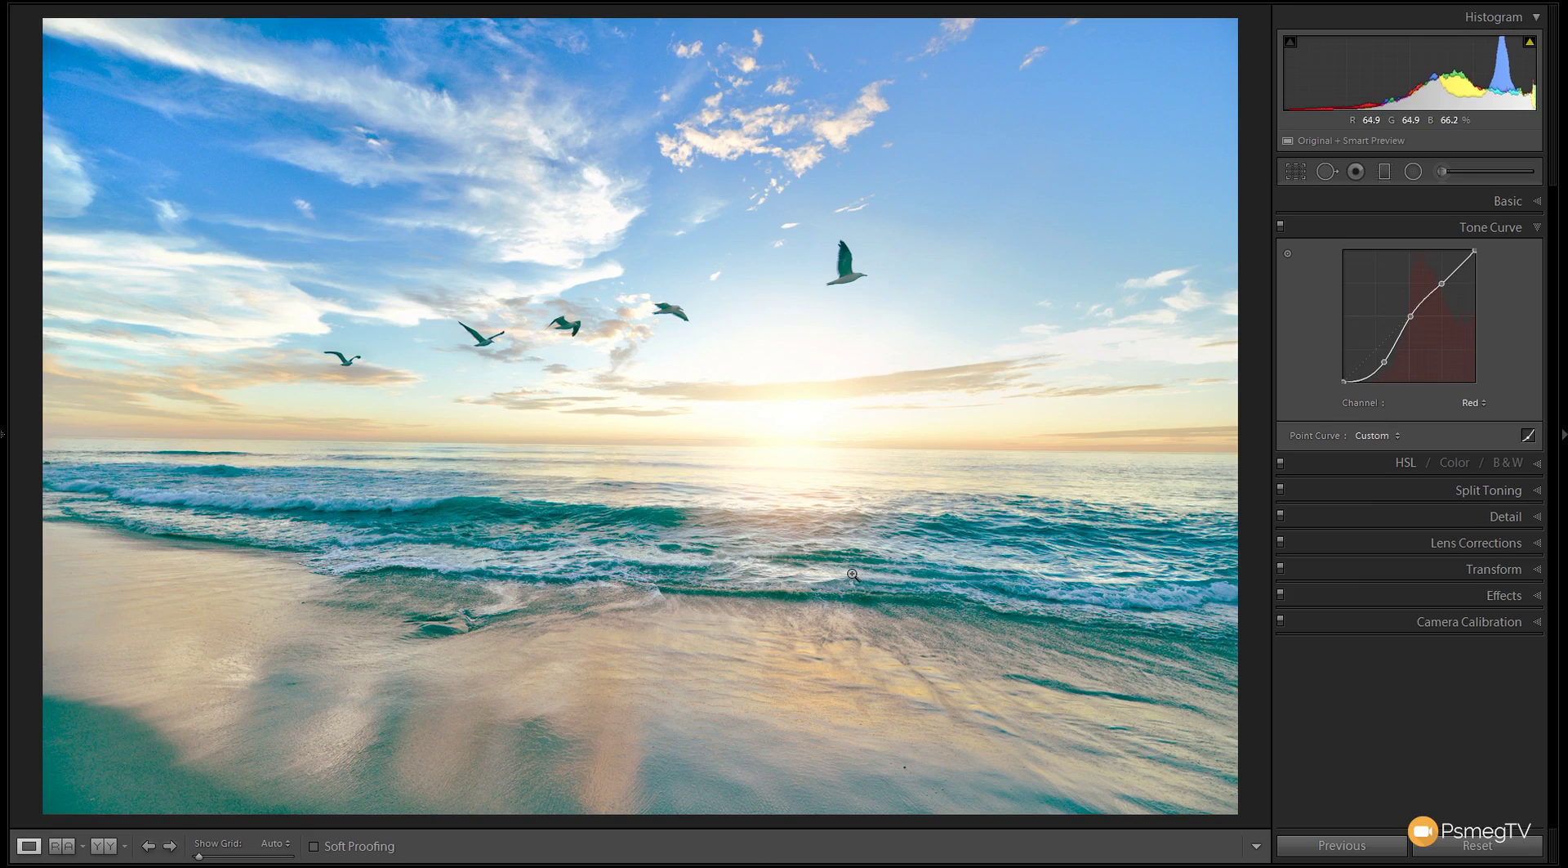
Step: Drag the Red shadow point back toward the diagonal, to 23.5 / 22.4%
left_click_drag(1385, 361, 1373, 352)
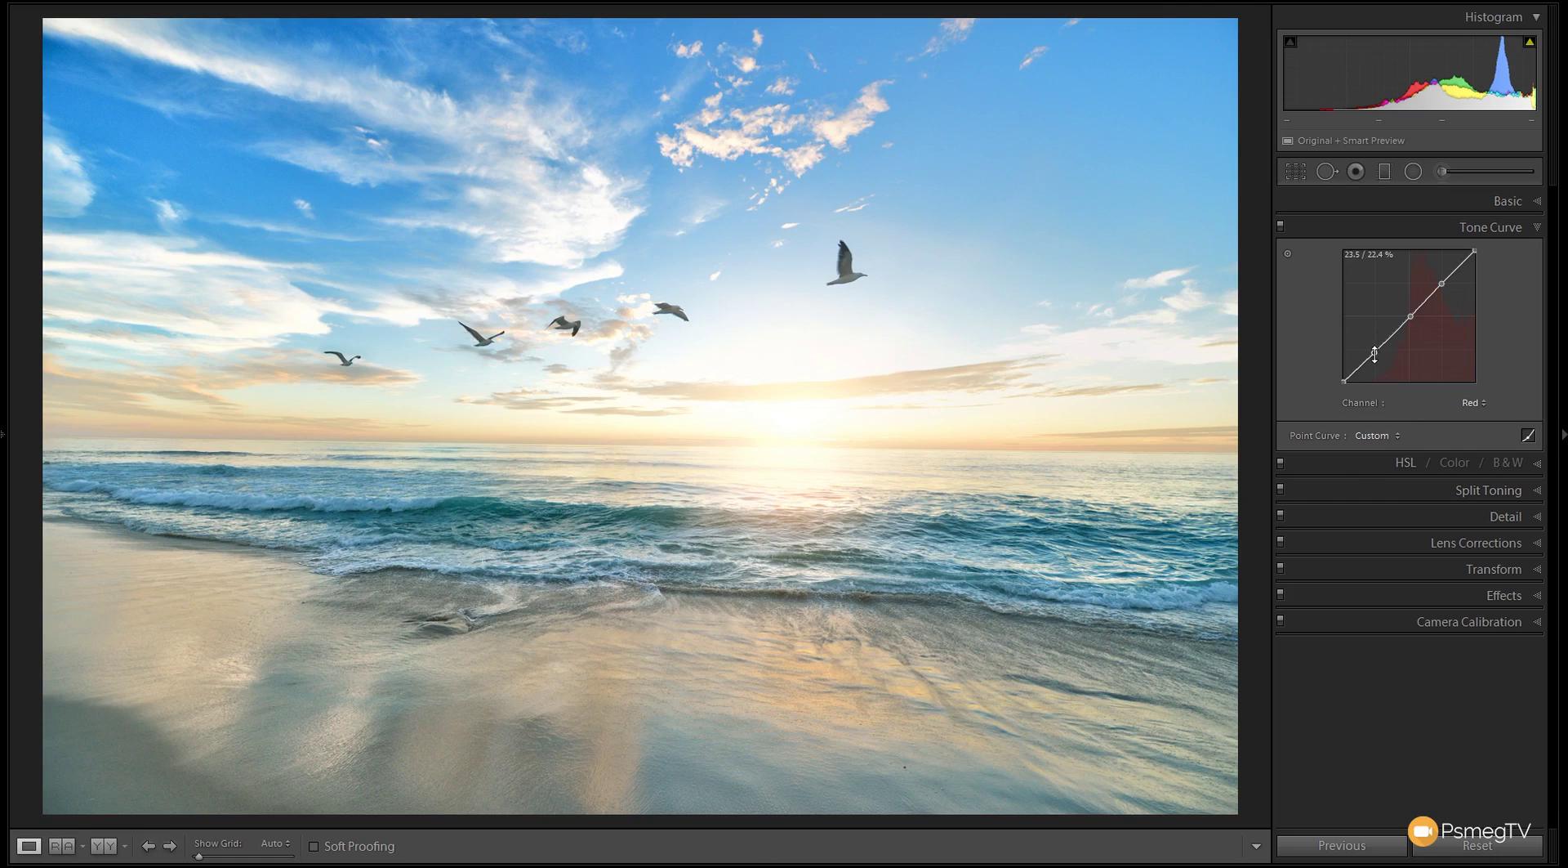
Step: Lower the Red shadow point slightly and lift the highlight point to 73.3 / 77.6%, comparing with the curve off
left_click(1375, 354)
left_click_drag(1376, 355, 1375, 358)
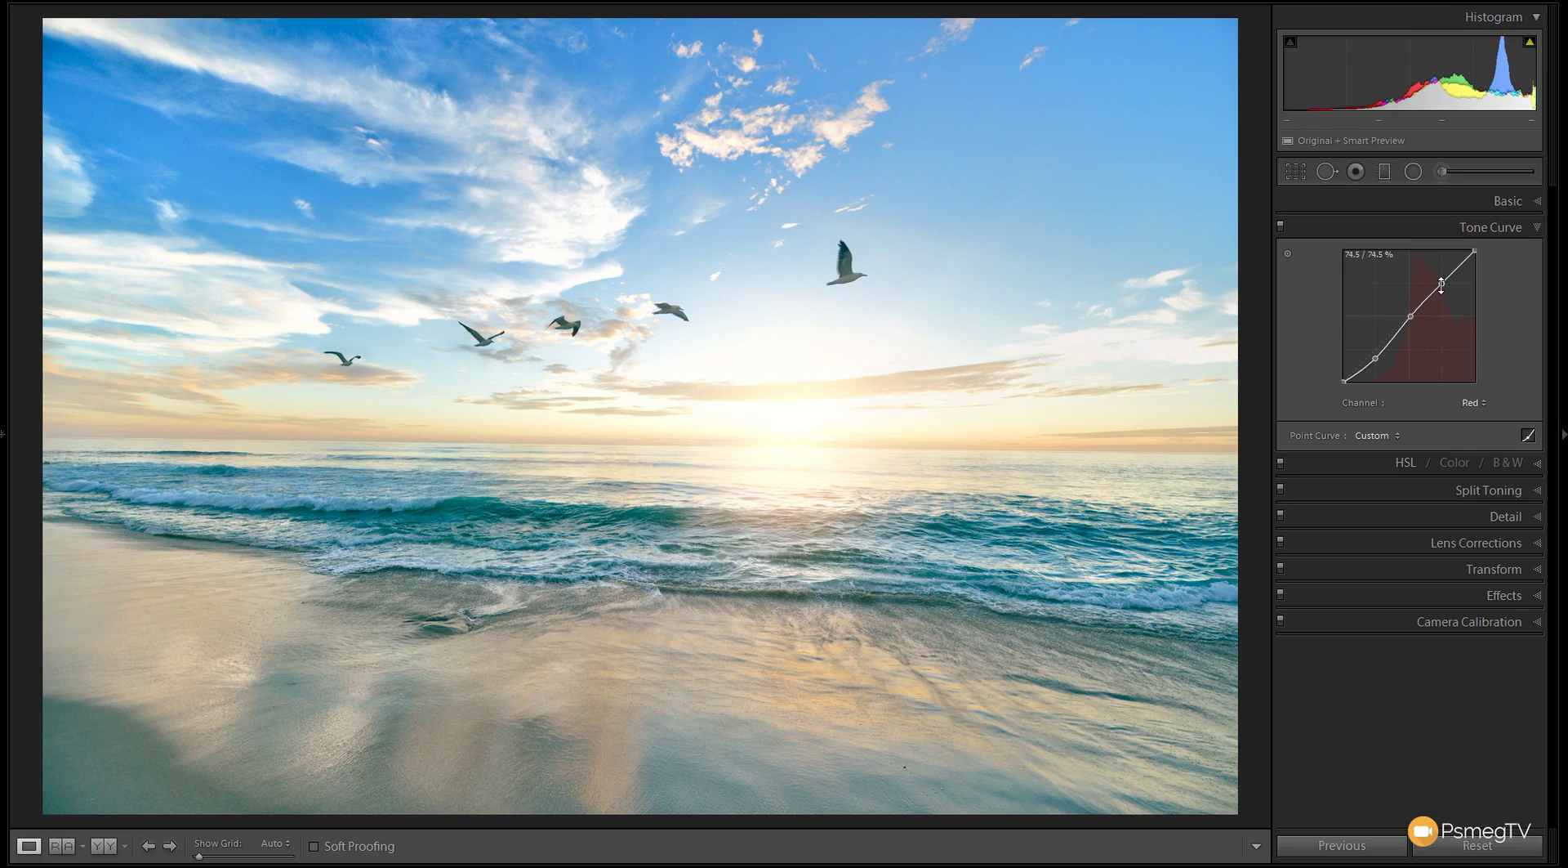
left_click_drag(1442, 283, 1442, 284)
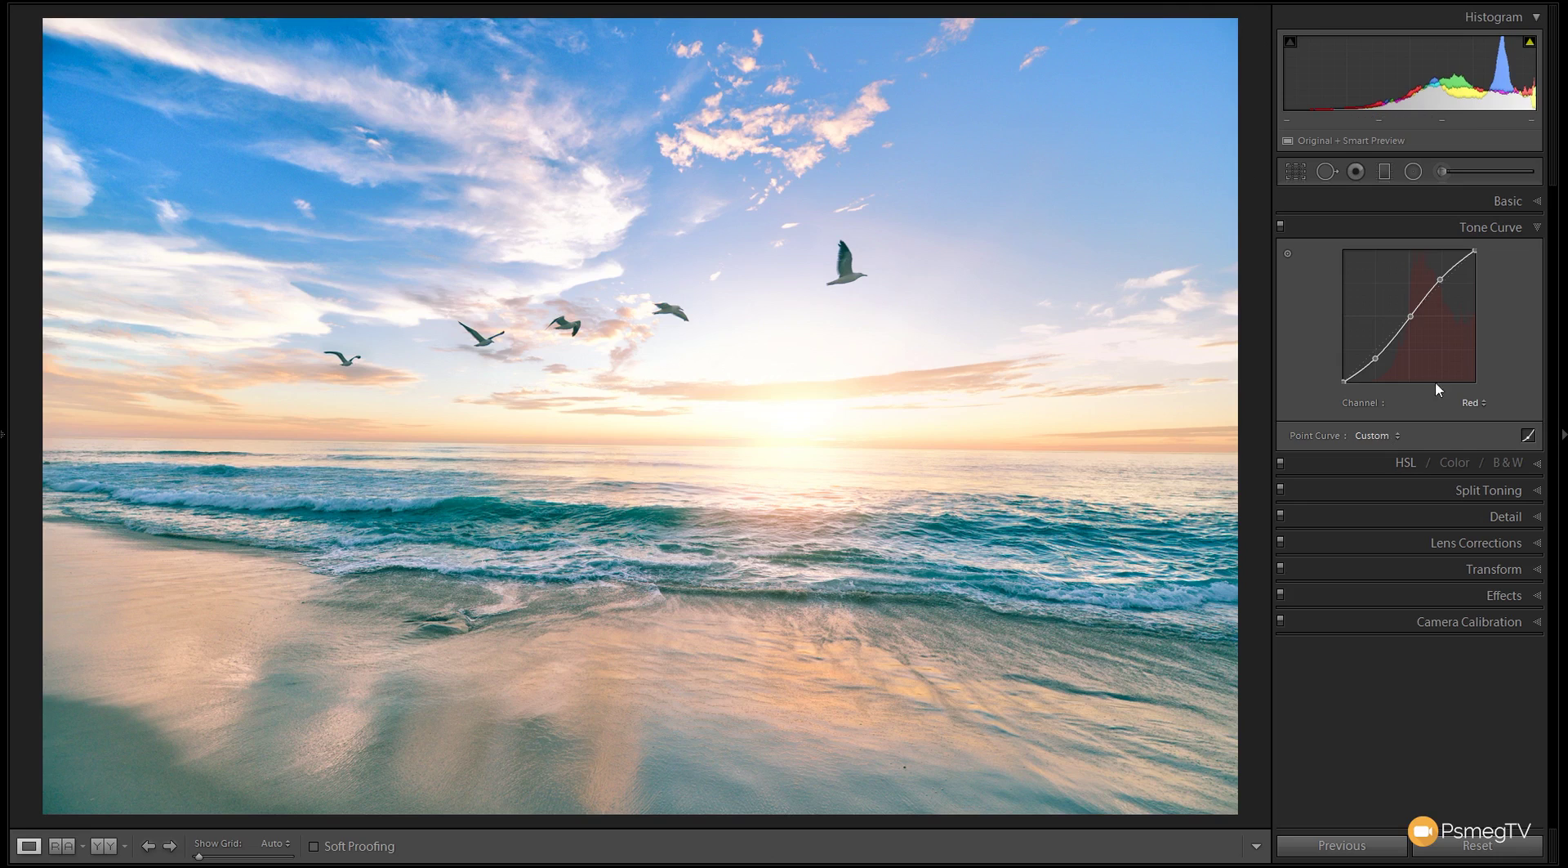
left_click(1280, 227)
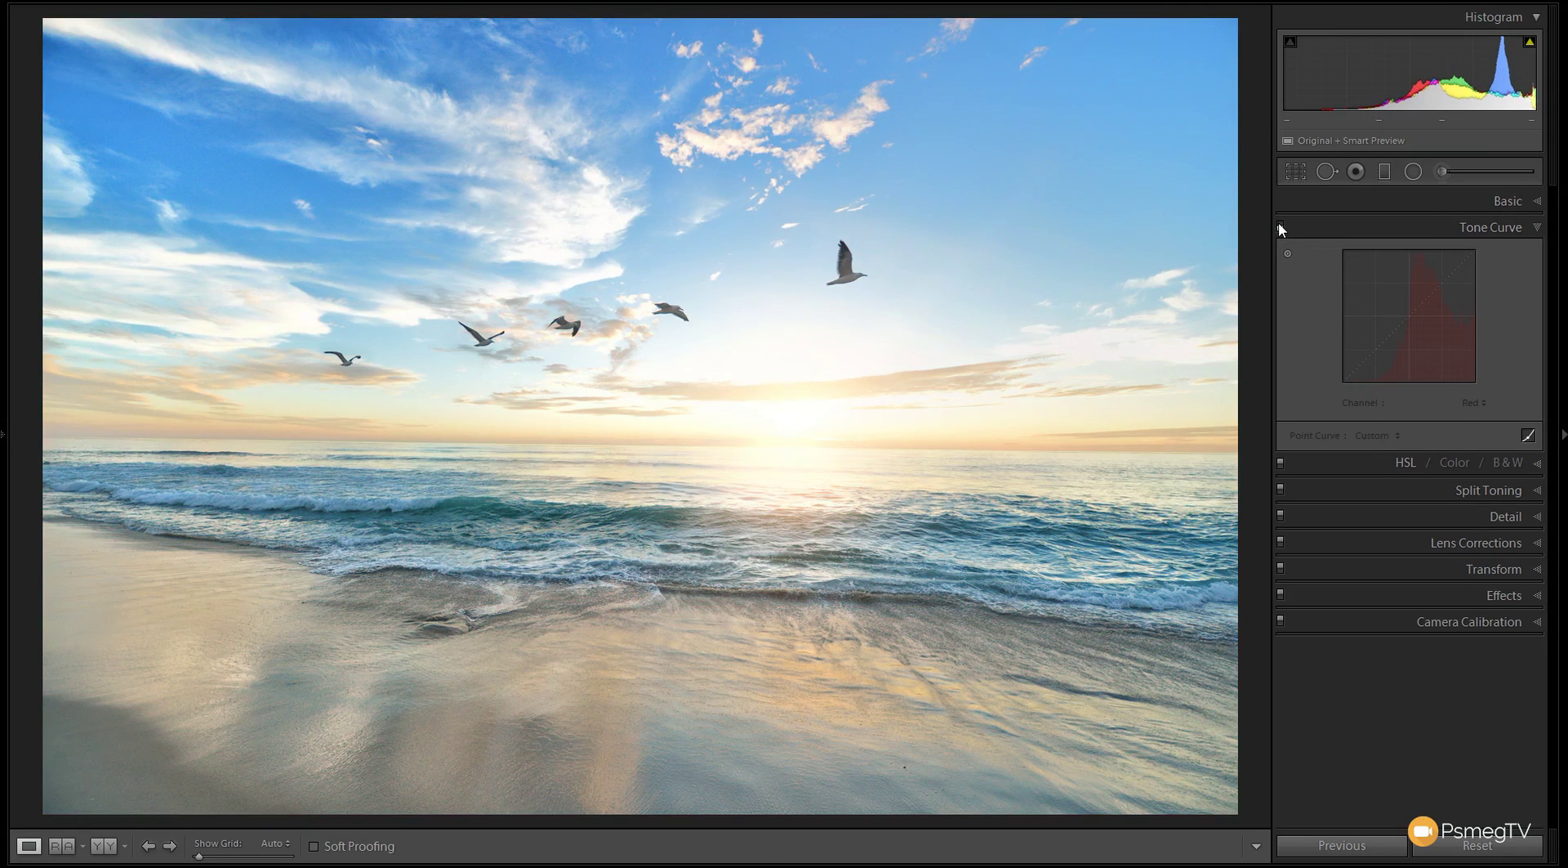
left_click(1279, 226)
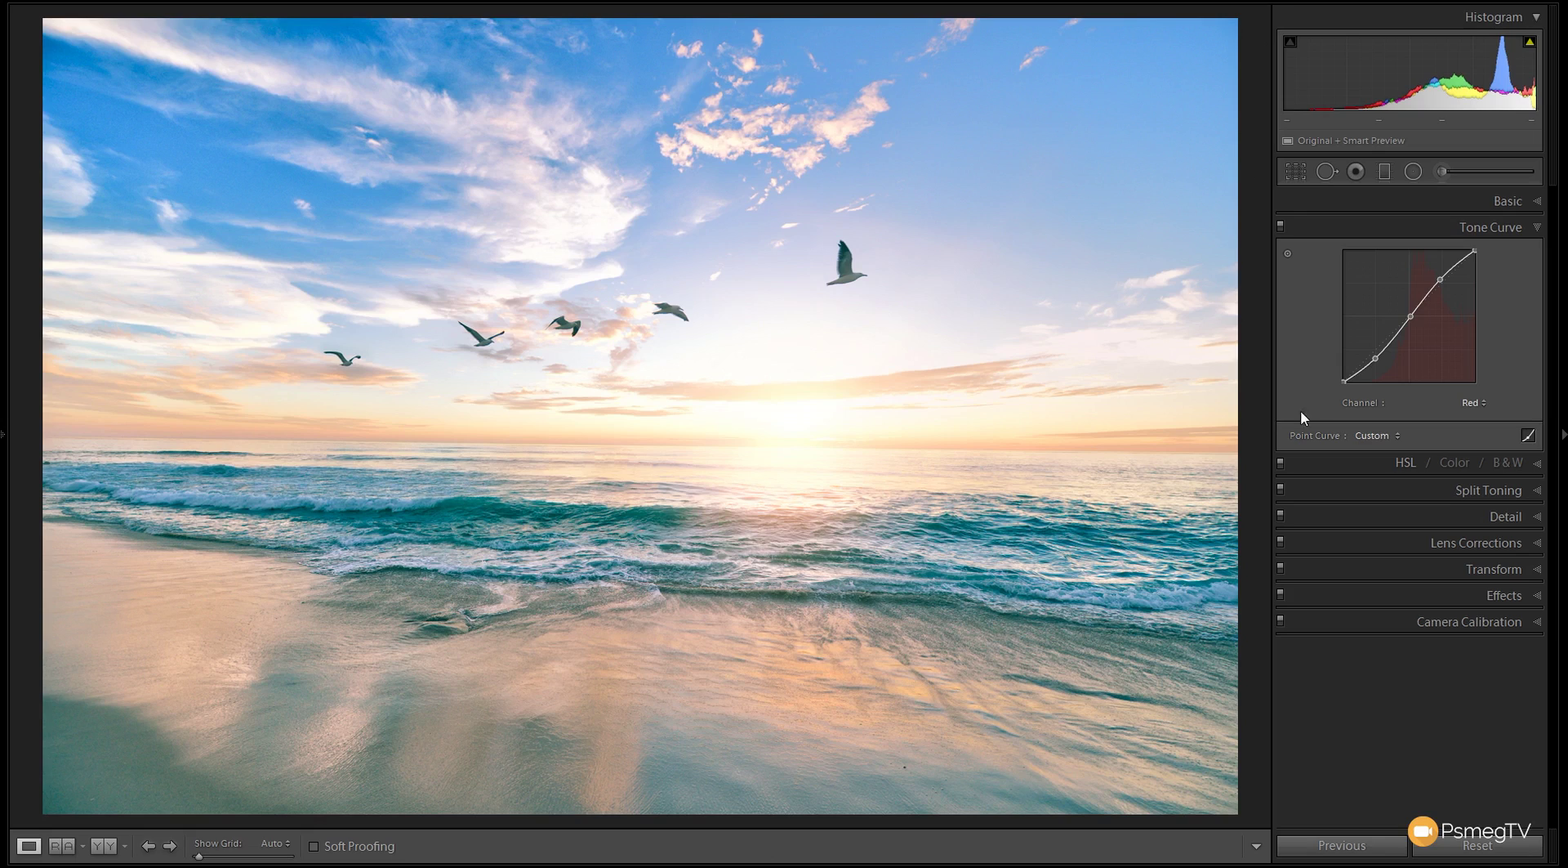
Step: Switch to the Green channel and place shadow, midtone and highlight points on its curve
left_click(1474, 402)
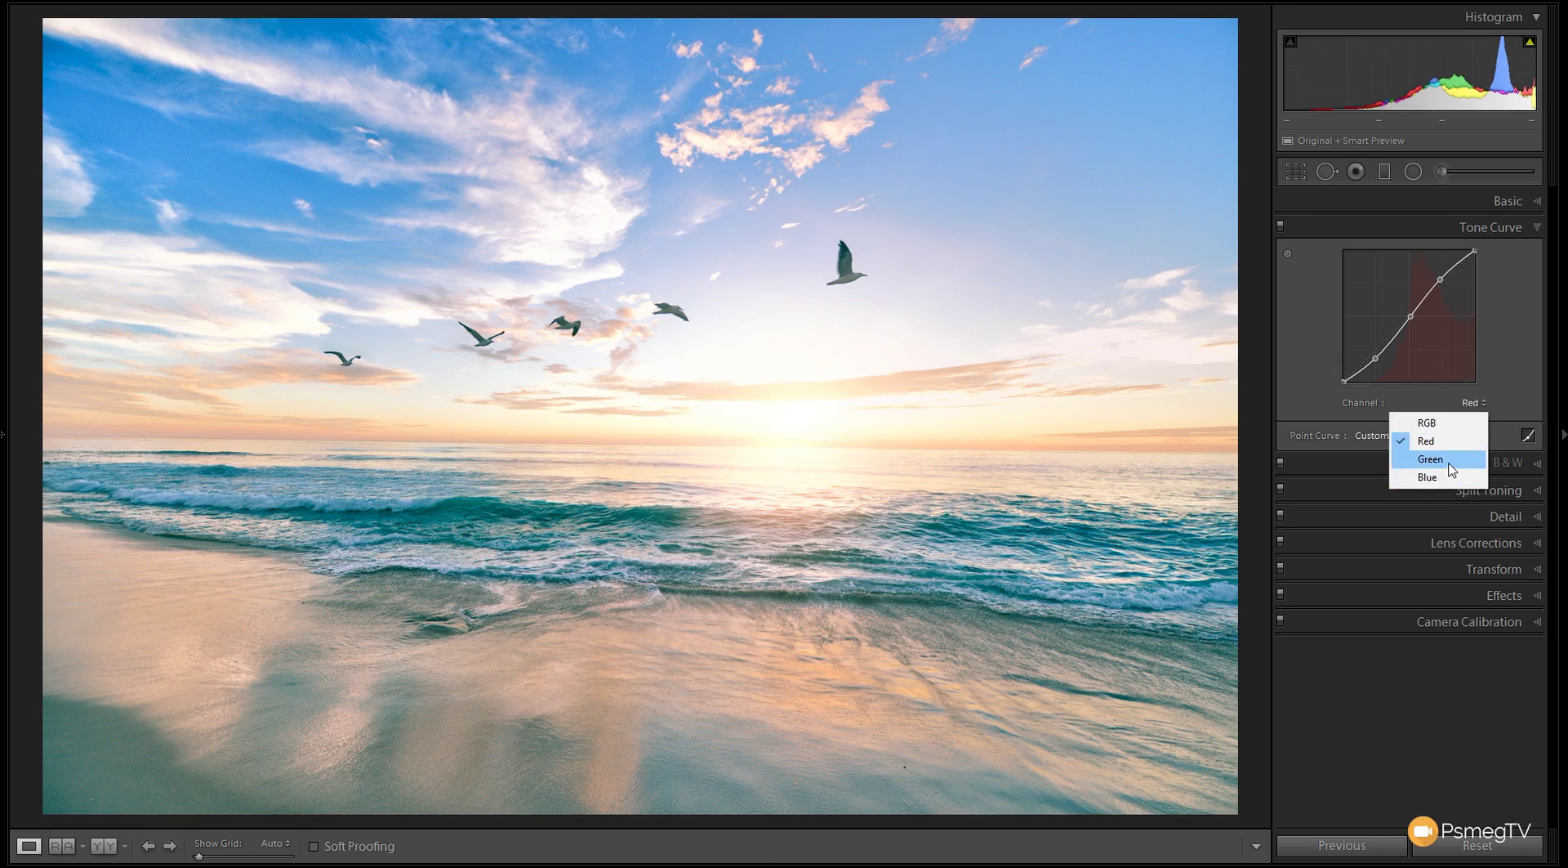
left_click(1451, 463)
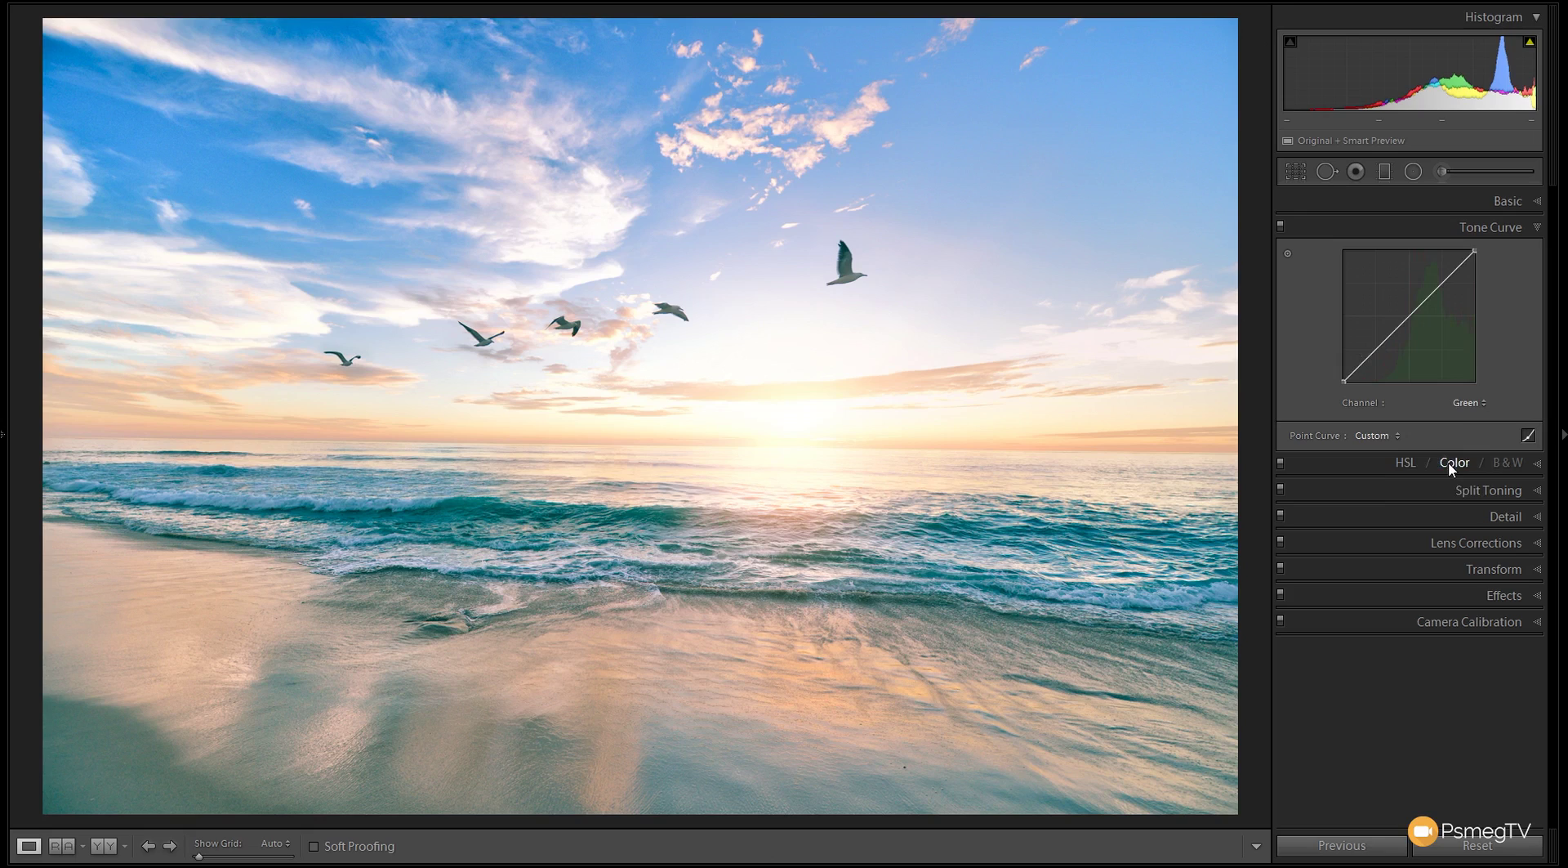
left_click(1379, 349)
left_click_drag(1410, 313, 1410, 315)
left_click(1443, 283)
Step: Raise the Green shadow point and lower the highlight point to 69.8 / 67.6%, toggling the curve to compare
left_click(1380, 350)
left_click_drag(1378, 350, 1377, 347)
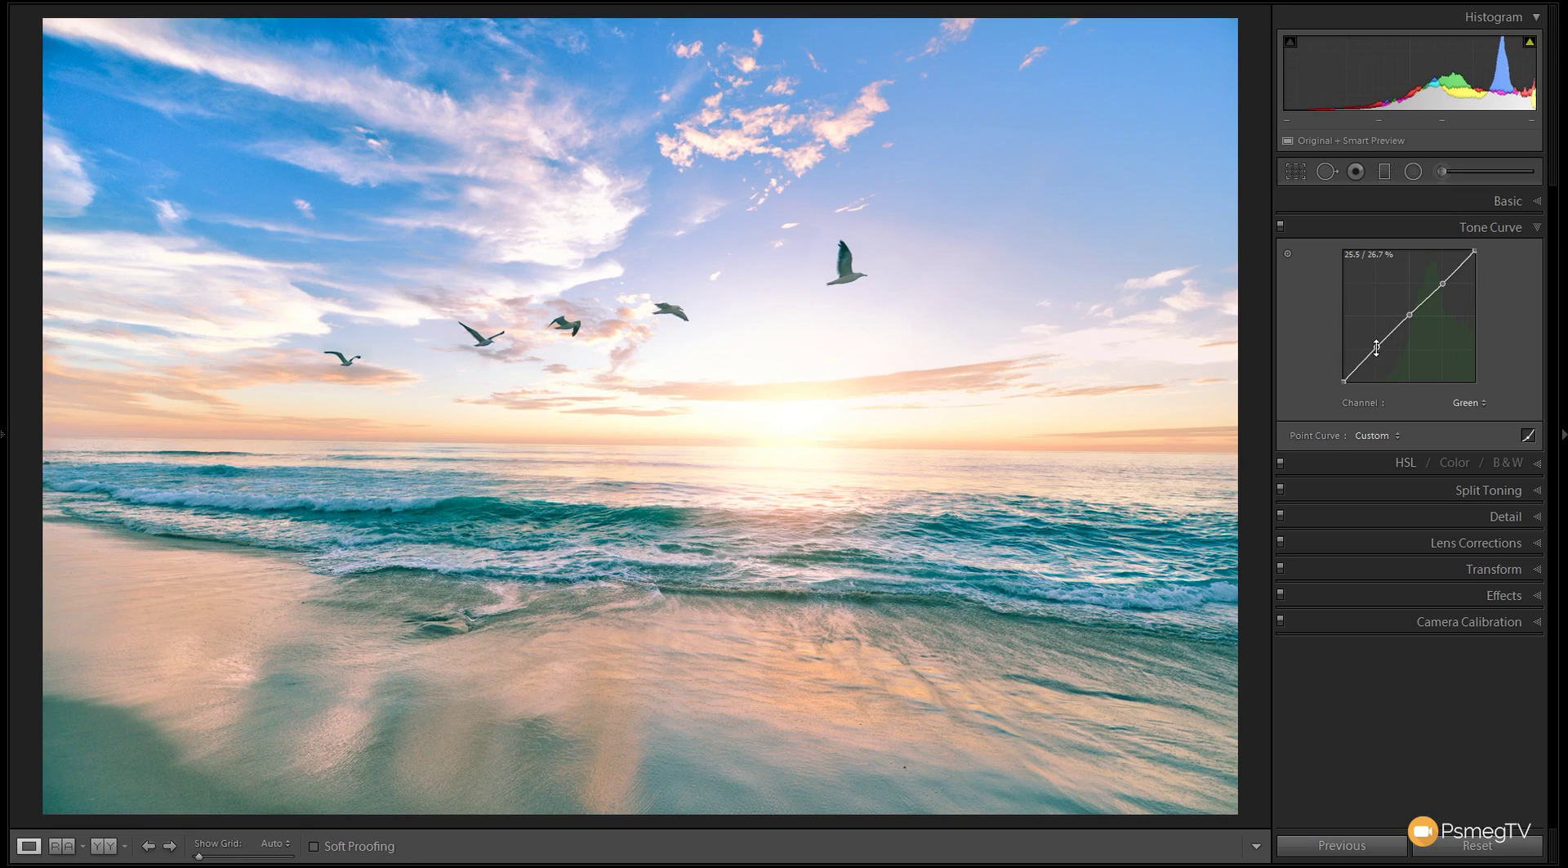
left_click(1443, 283)
left_click_drag(1443, 284, 1438, 297)
left_click(1280, 227)
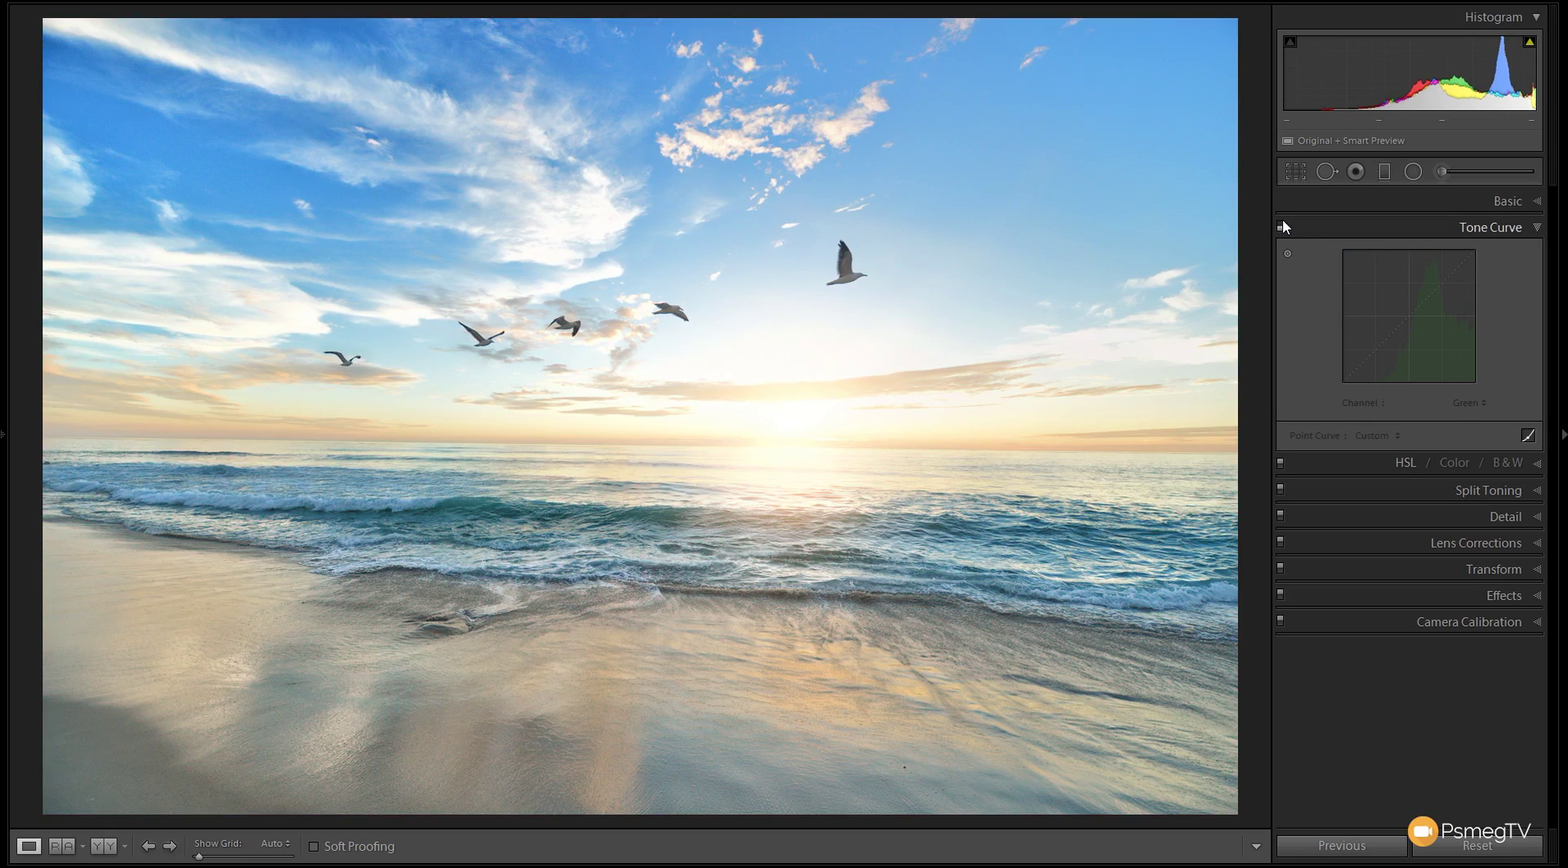
left_click(1283, 220)
left_click(1281, 226)
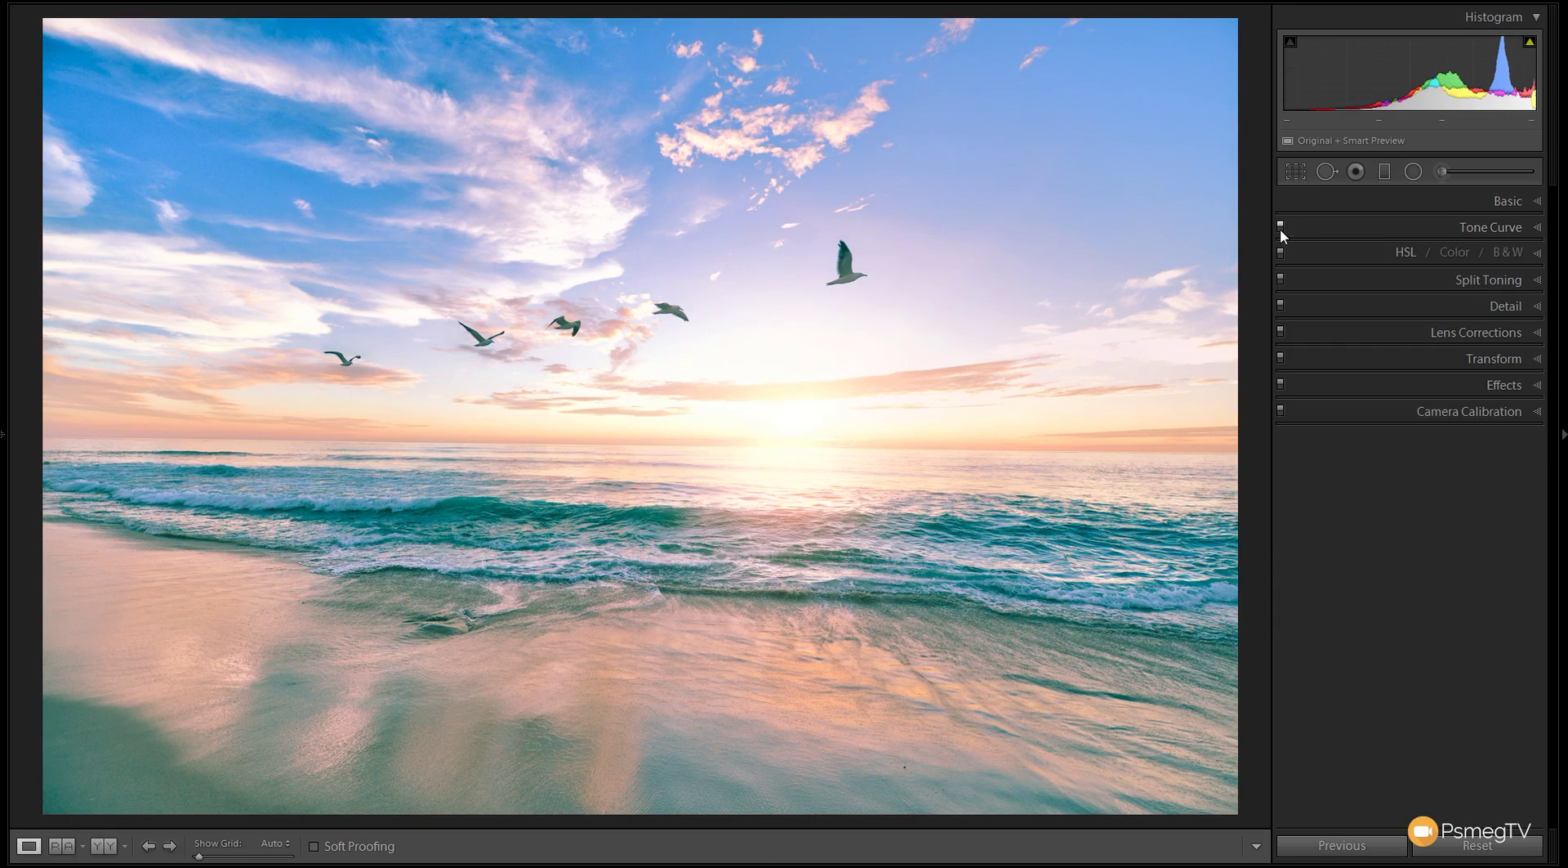
left_click(1541, 229)
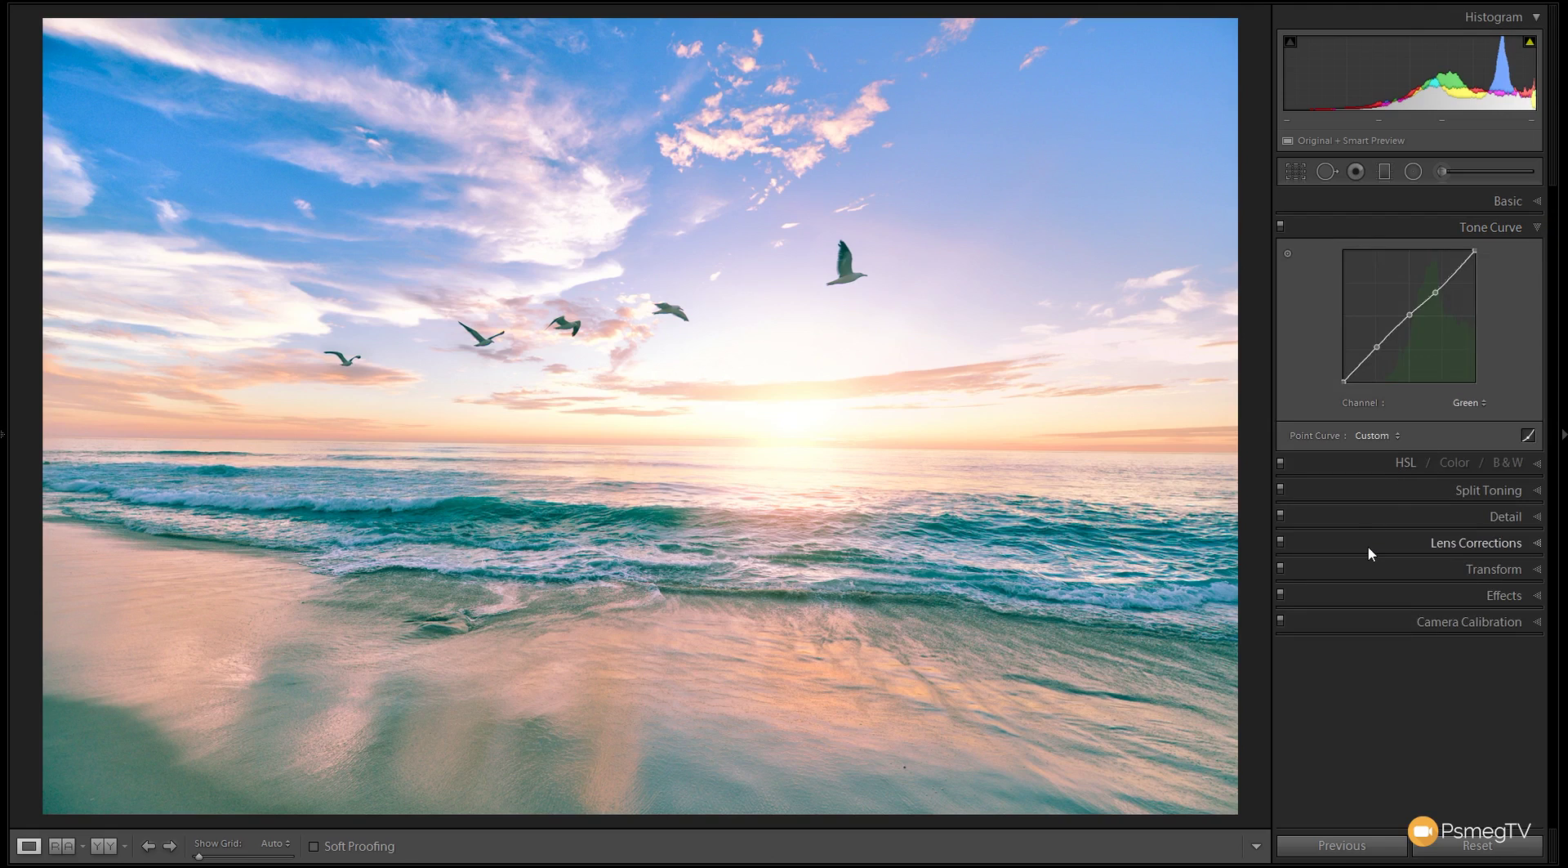
Step: Switch to the Blue channel and add shadow, midtone and highlight points to its curve
left_click(1484, 404)
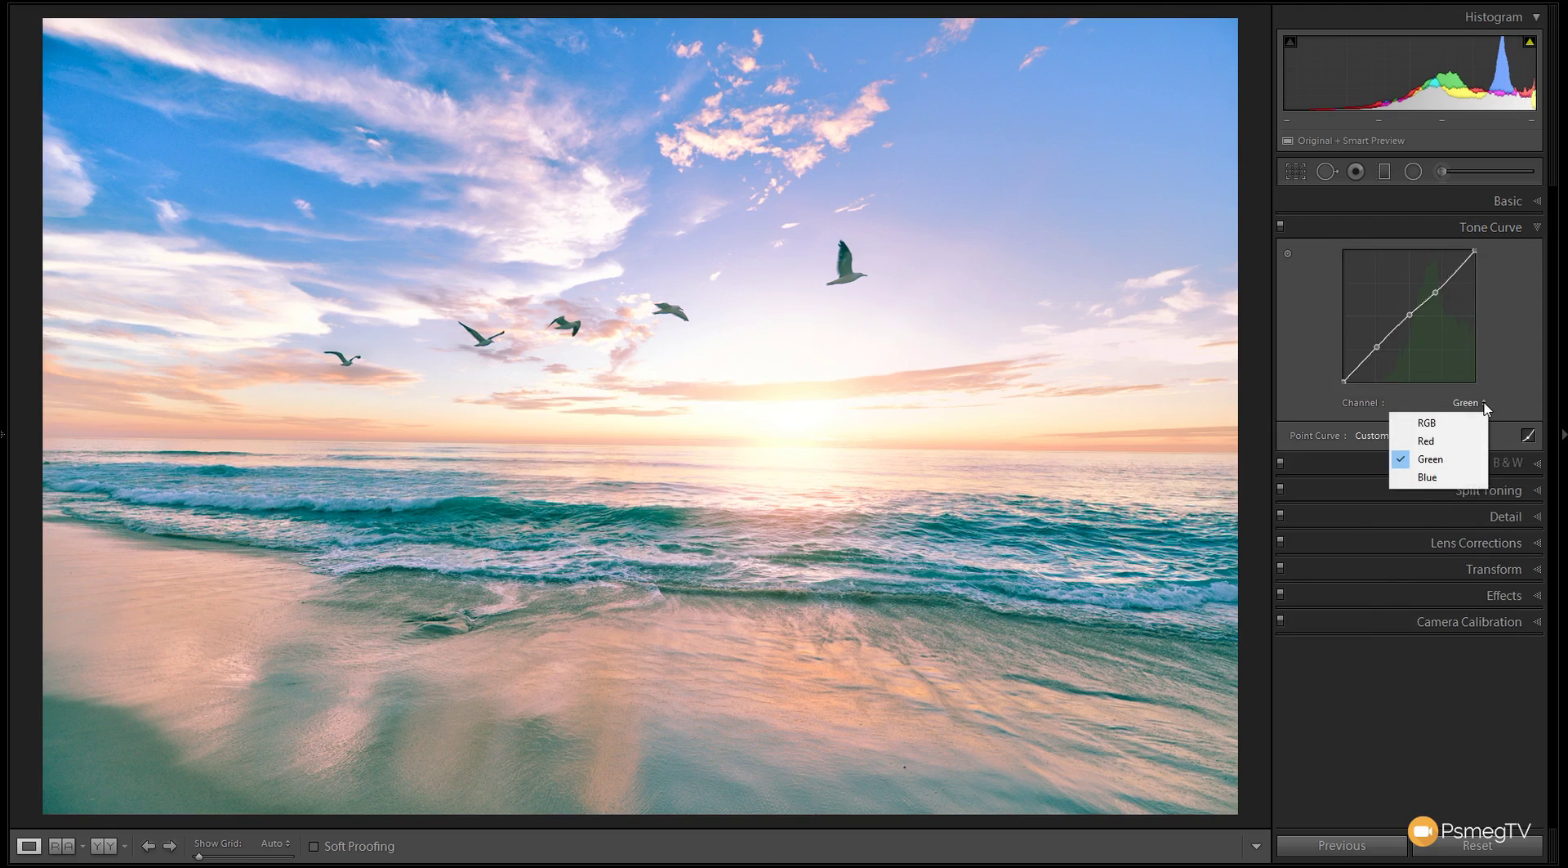
left_click(1446, 482)
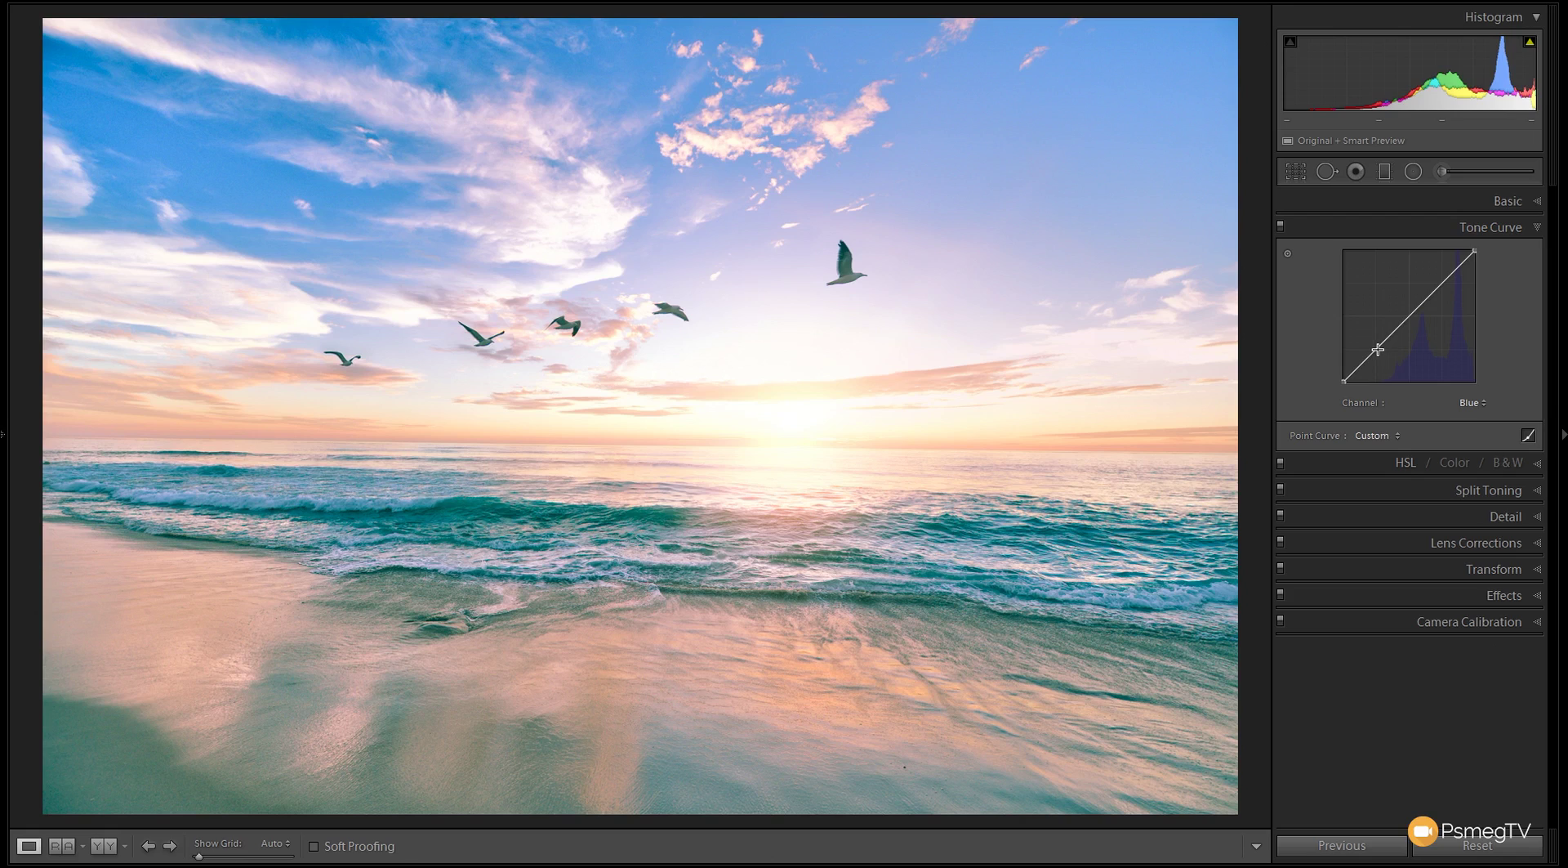
left_click_drag(1379, 346, 1379, 349)
left_click(1413, 314)
left_click_drag(1445, 279, 1444, 282)
Step: Lift the Blue shadow point and pull the highlight point down to 79.2 / 68.6%, comparing off and on
left_click_drag(1381, 351, 1376, 347)
left_click(1444, 283)
left_click_drag(1446, 285, 1450, 296)
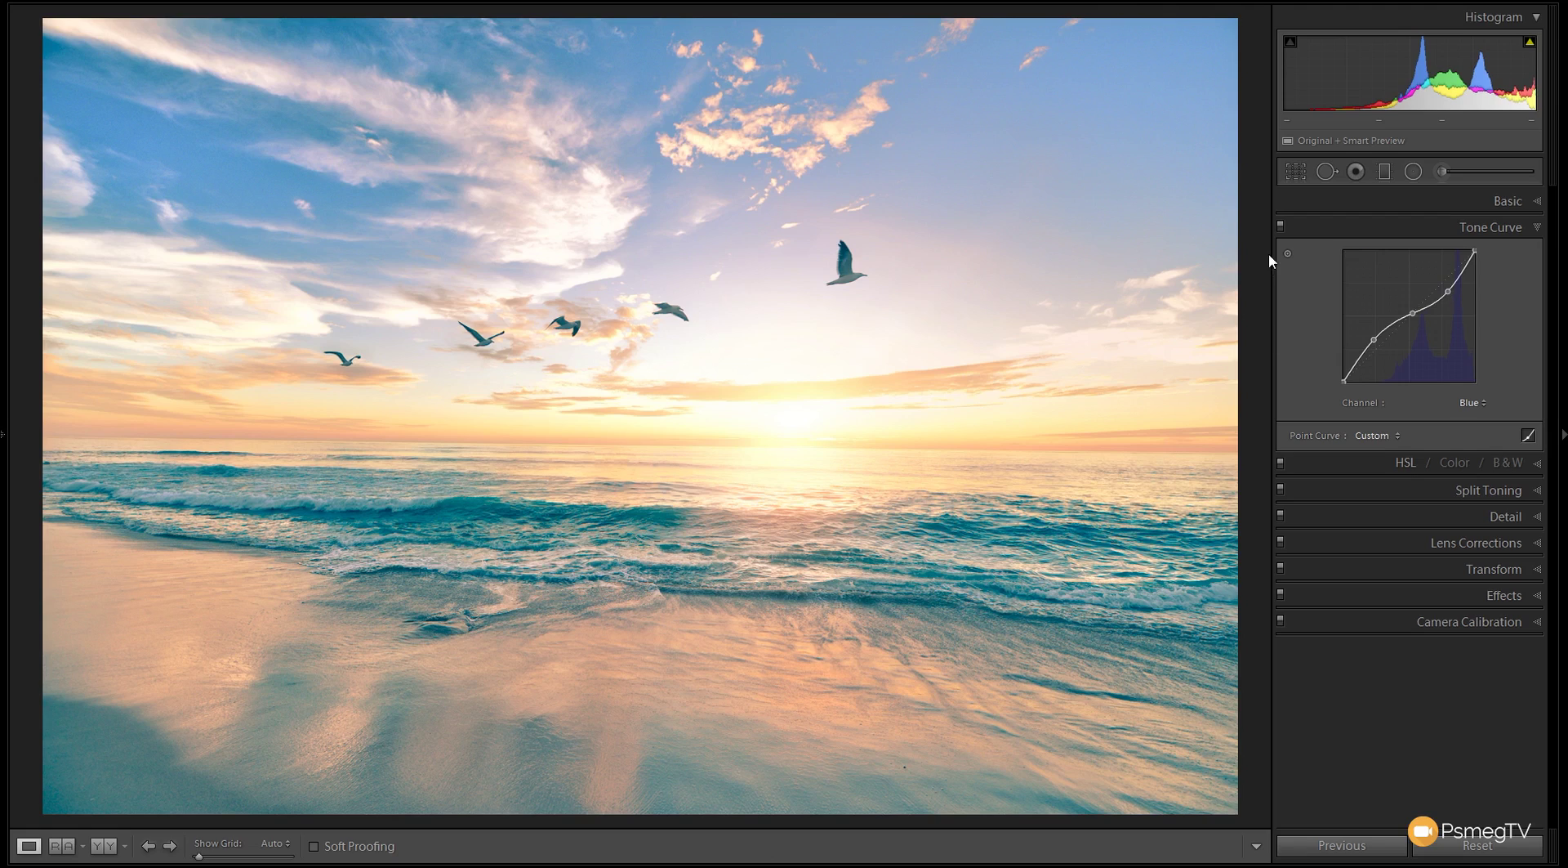
left_click(1280, 225)
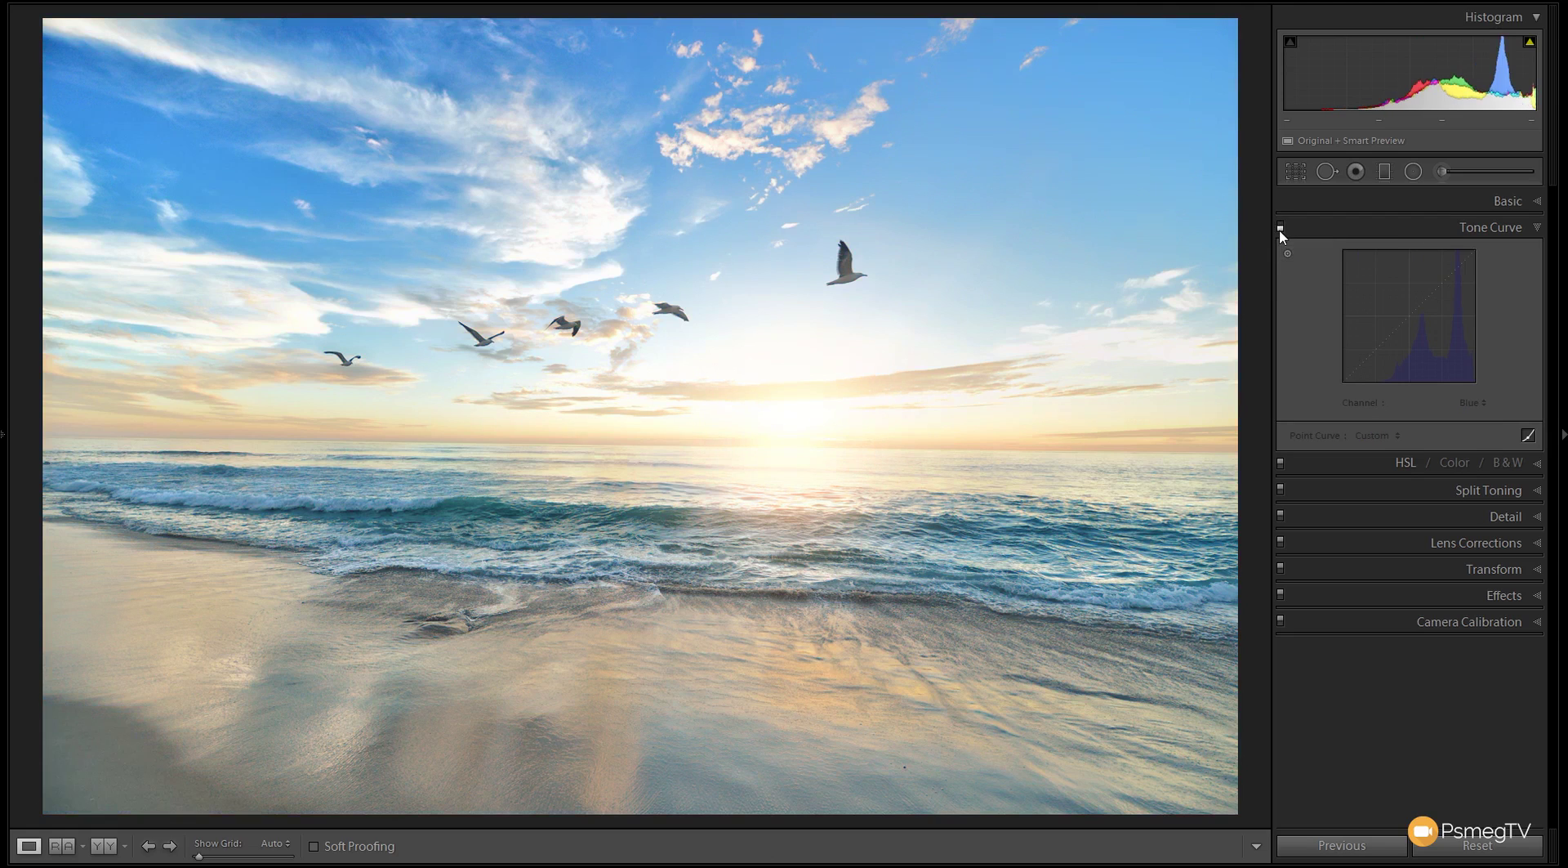
left_click(1280, 225)
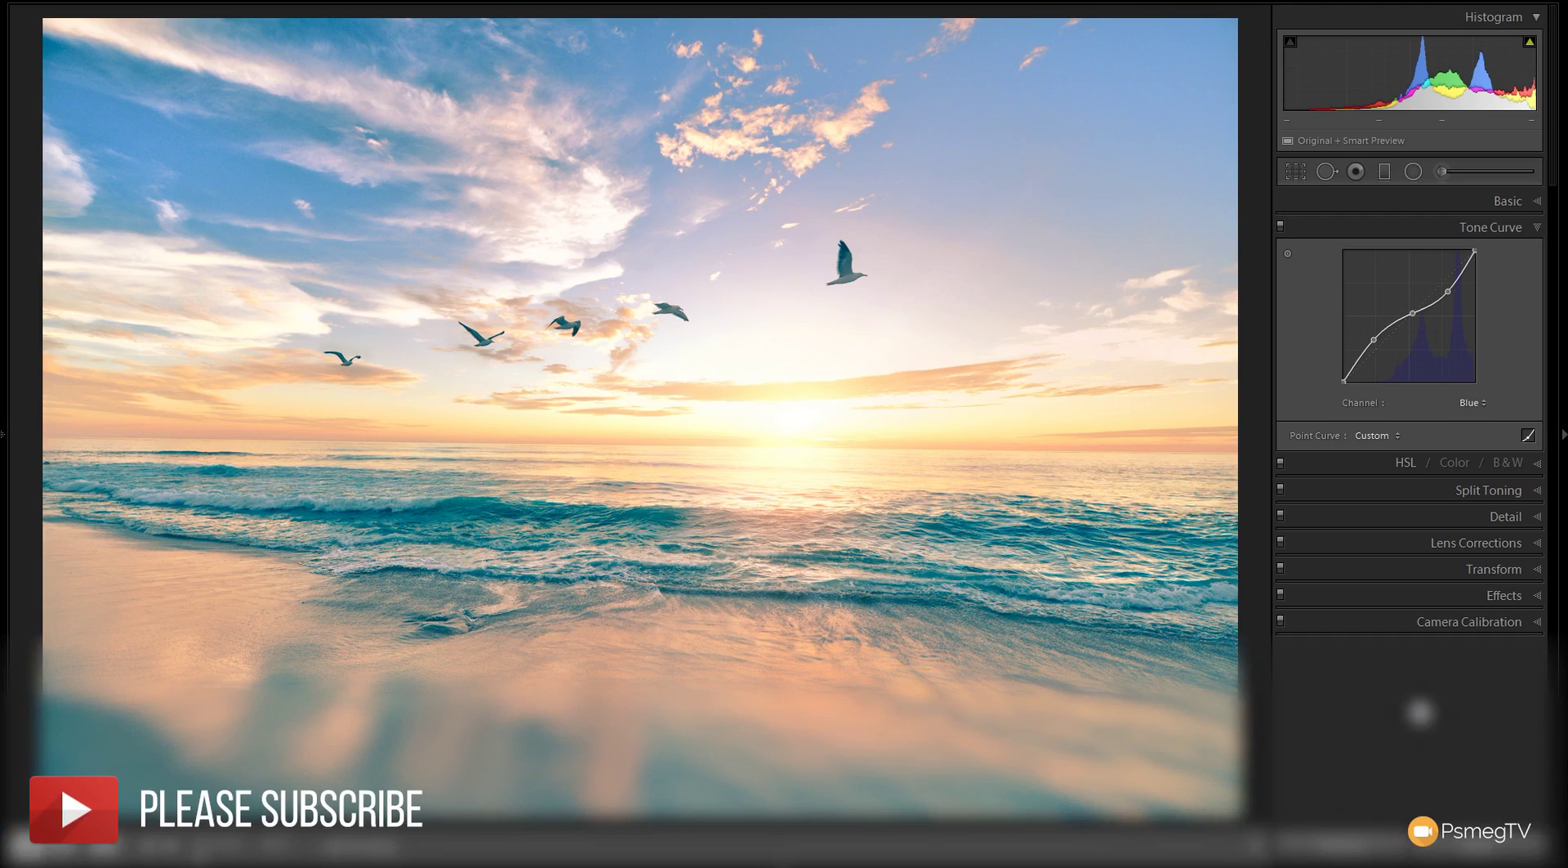
Step: Switch to the RGB channel and add shadow, midtone and highlight points to its curve
left_click(1472, 403)
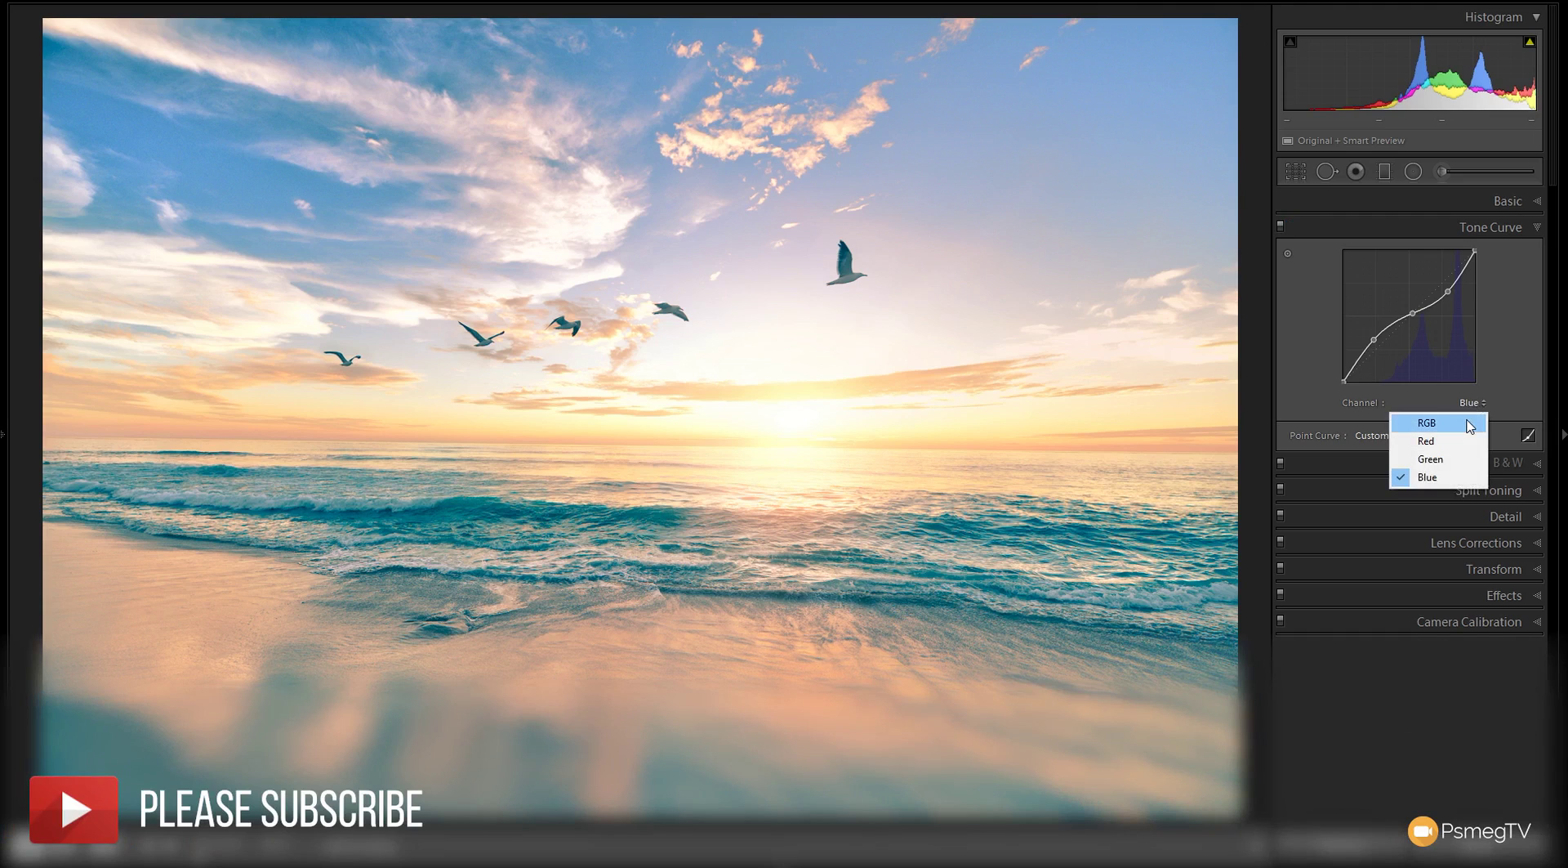
left_click(1470, 426)
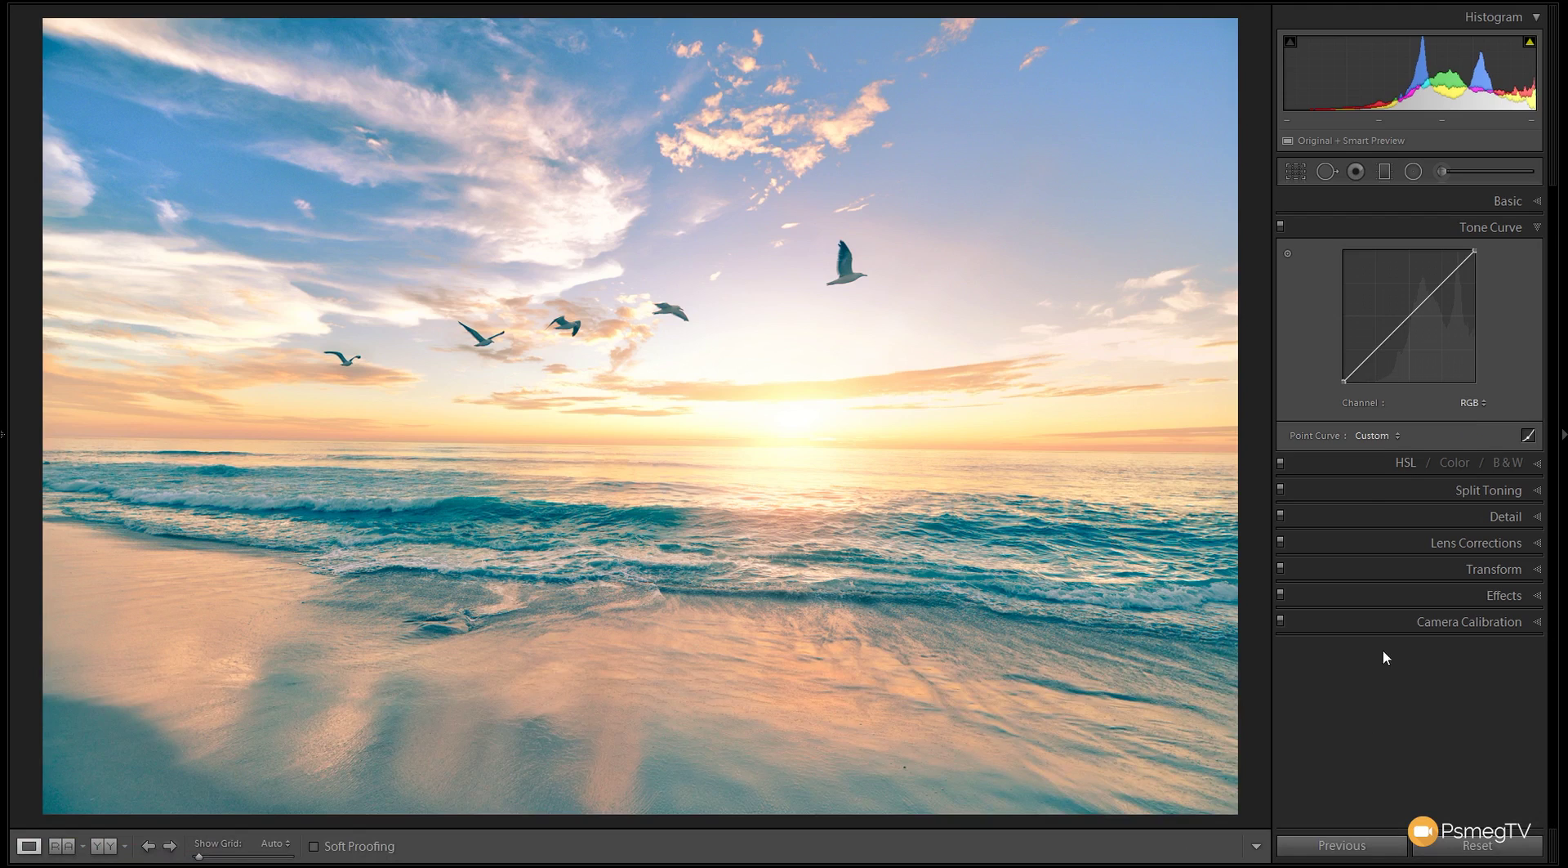
left_click(1376, 349)
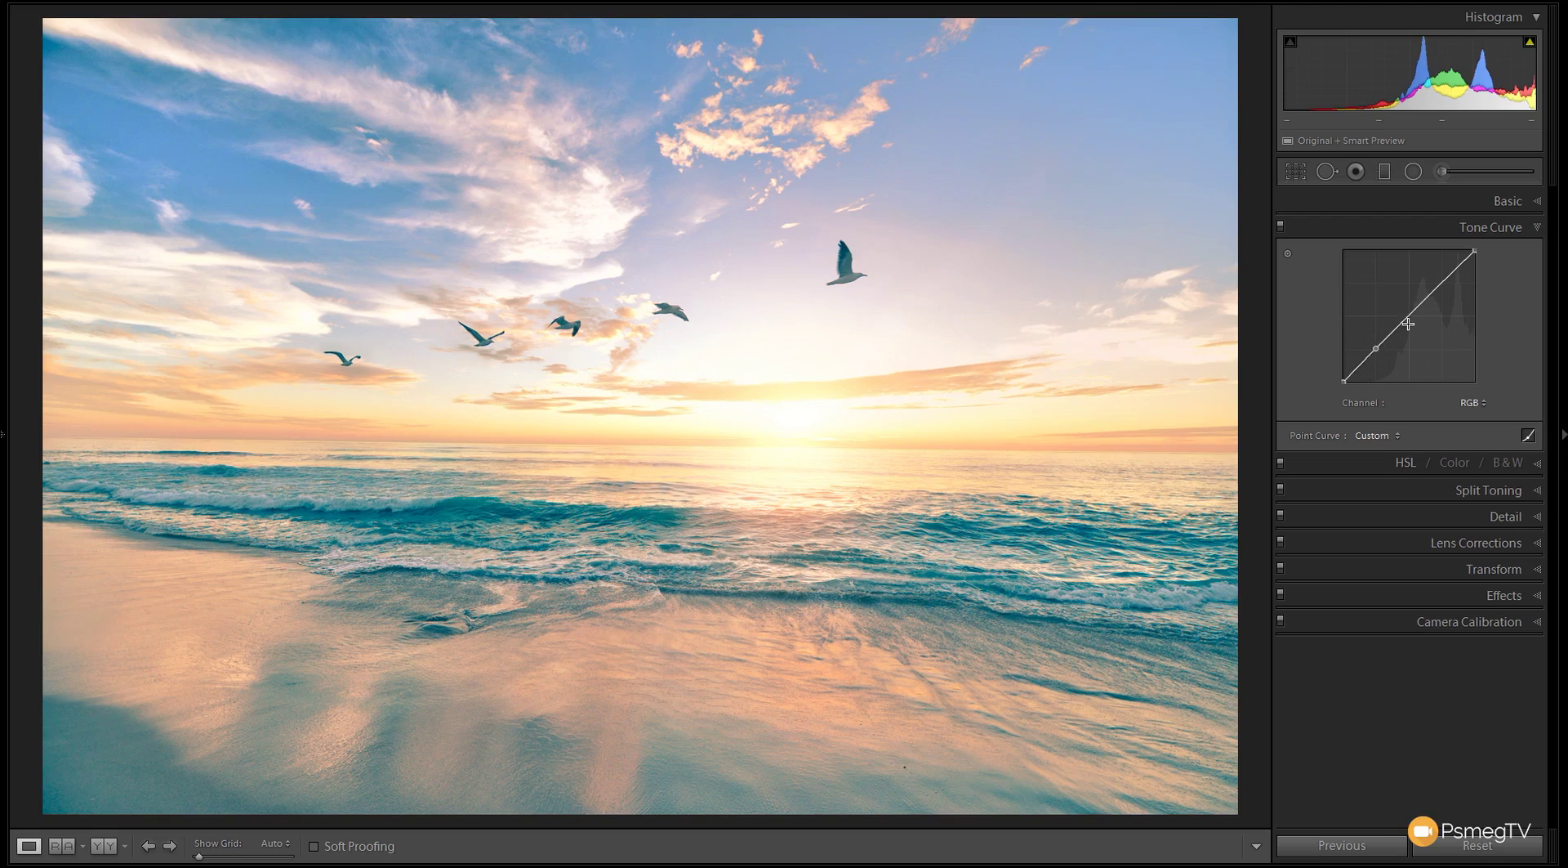
left_click(1411, 317)
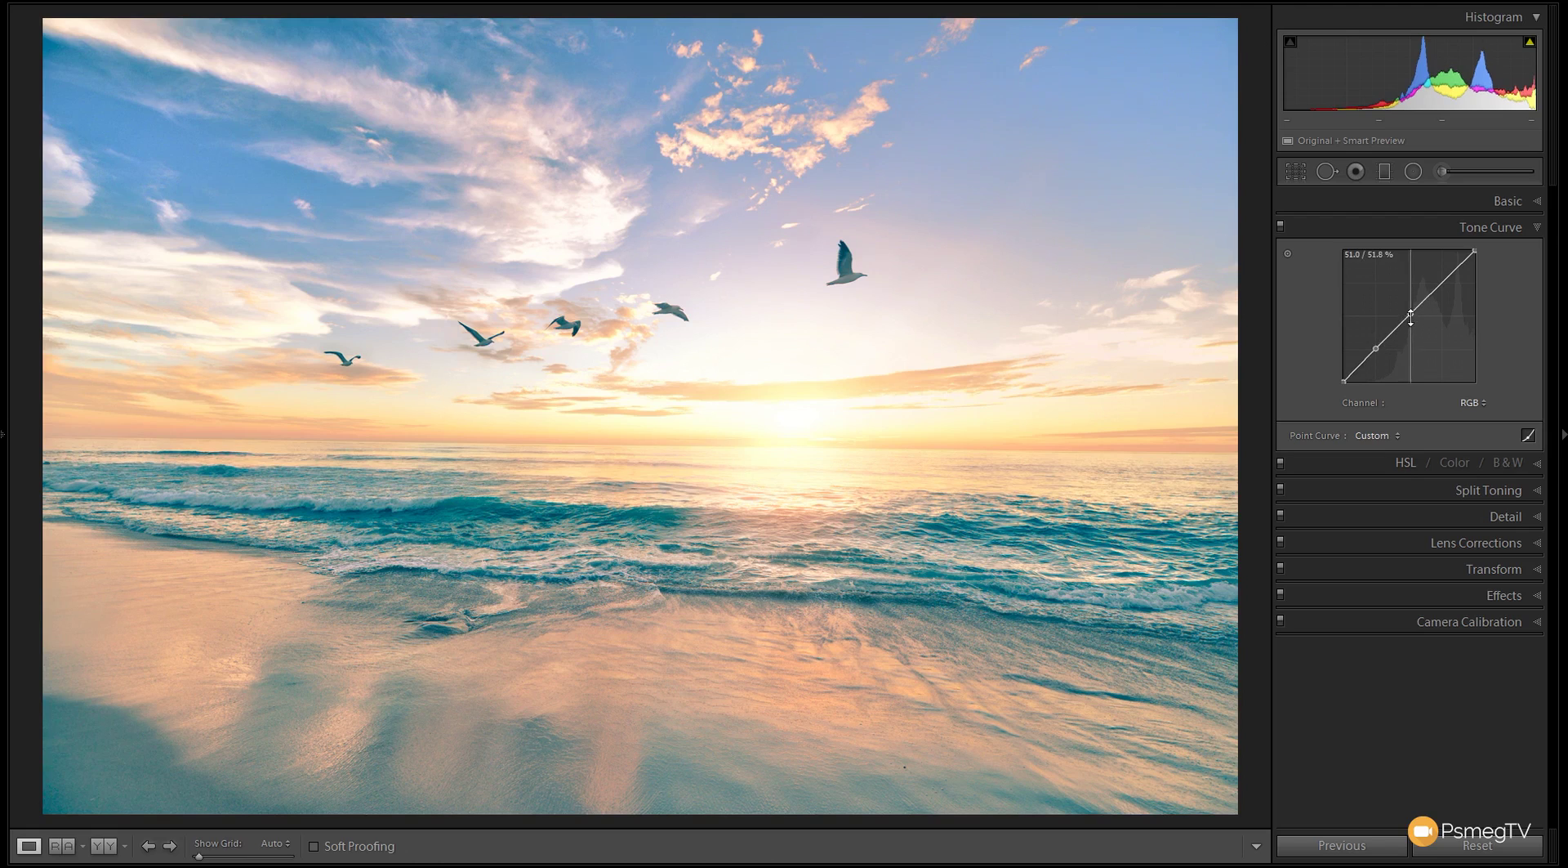
left_click(1446, 282)
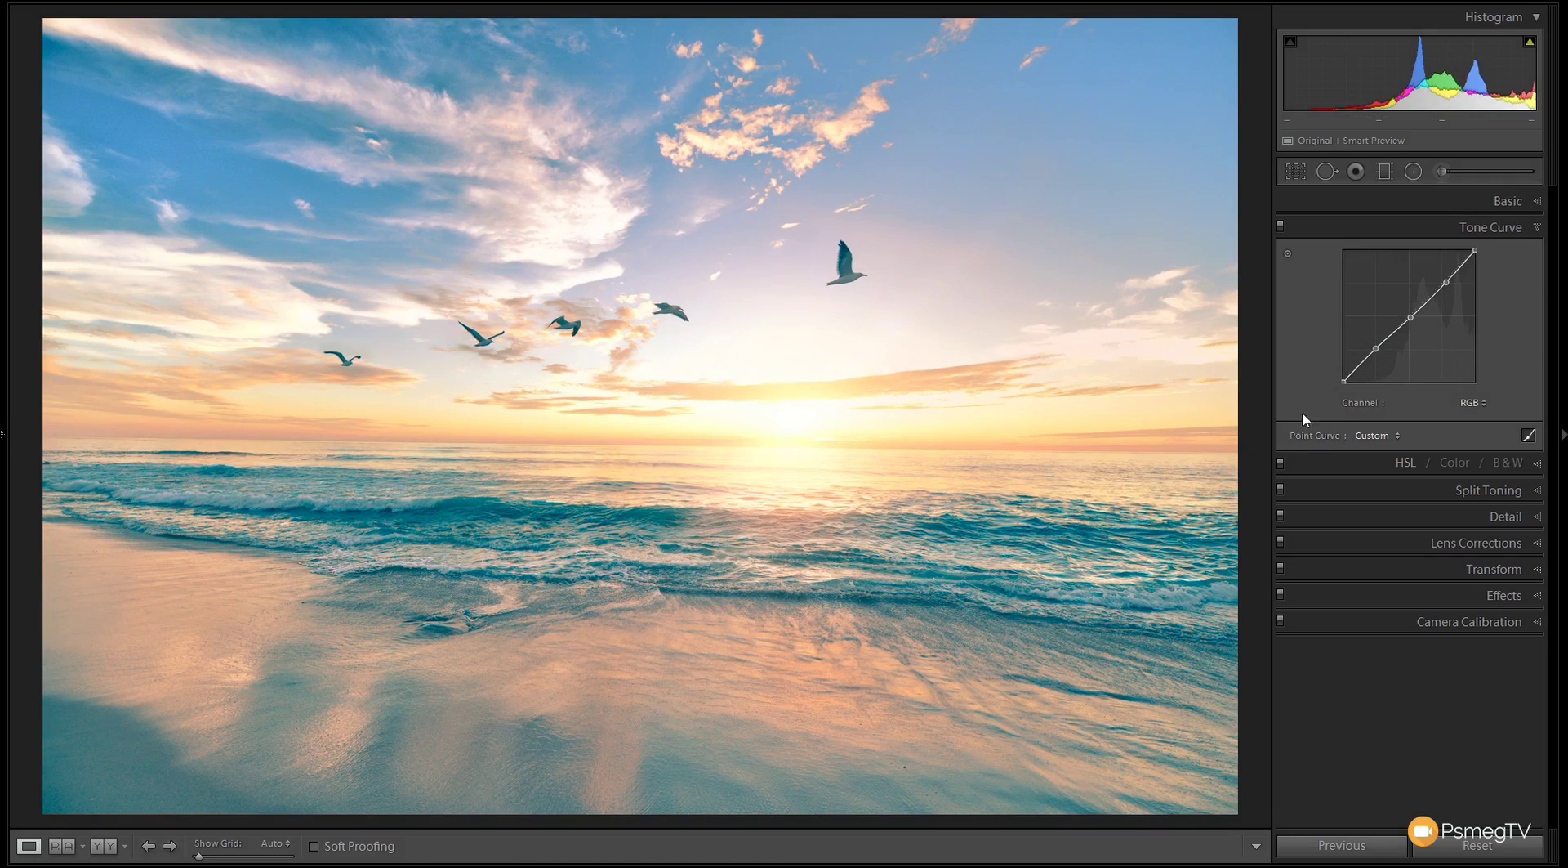
Step: Lift the RGB black point to 10.2% and lower the midpoint, then switch the tone curve off to compare
left_click_drag(1342, 379, 1341, 374)
left_click_drag(1411, 318, 1448, 279)
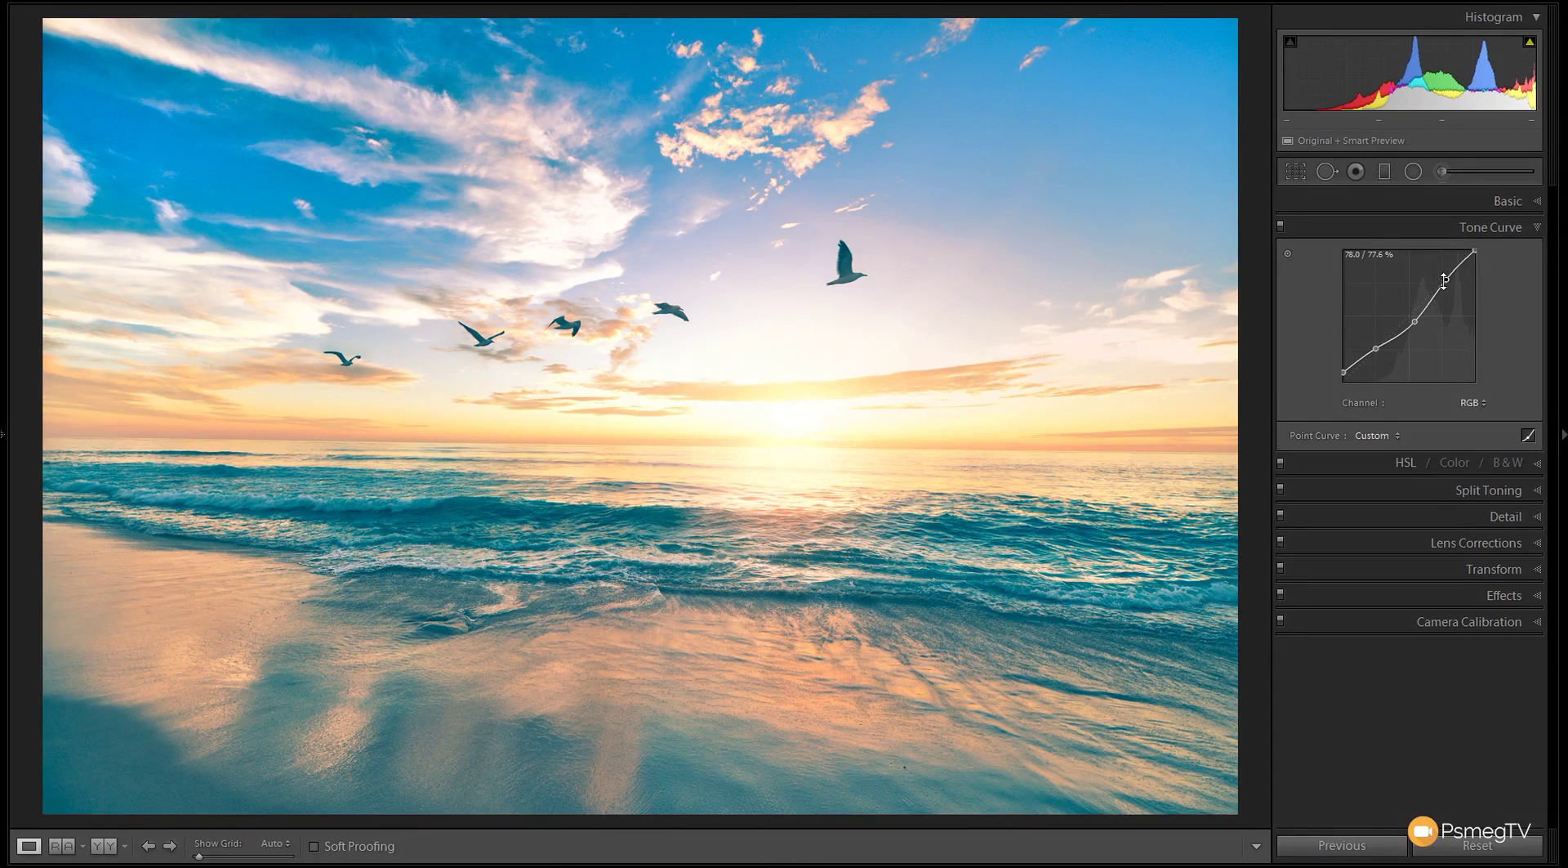
left_click_drag(1343, 369, 1376, 353)
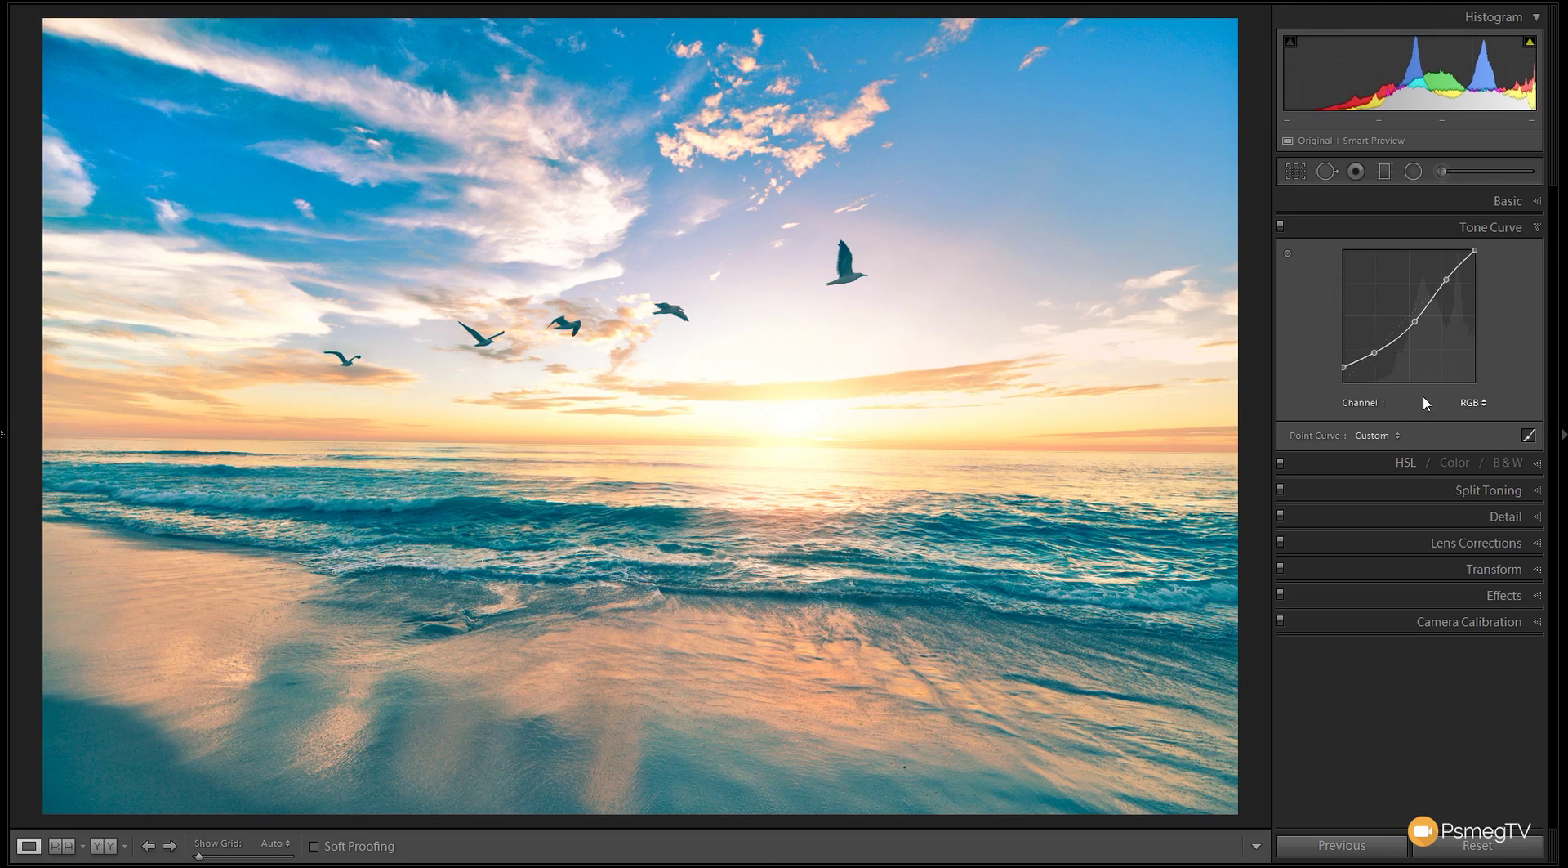
left_click(1281, 229)
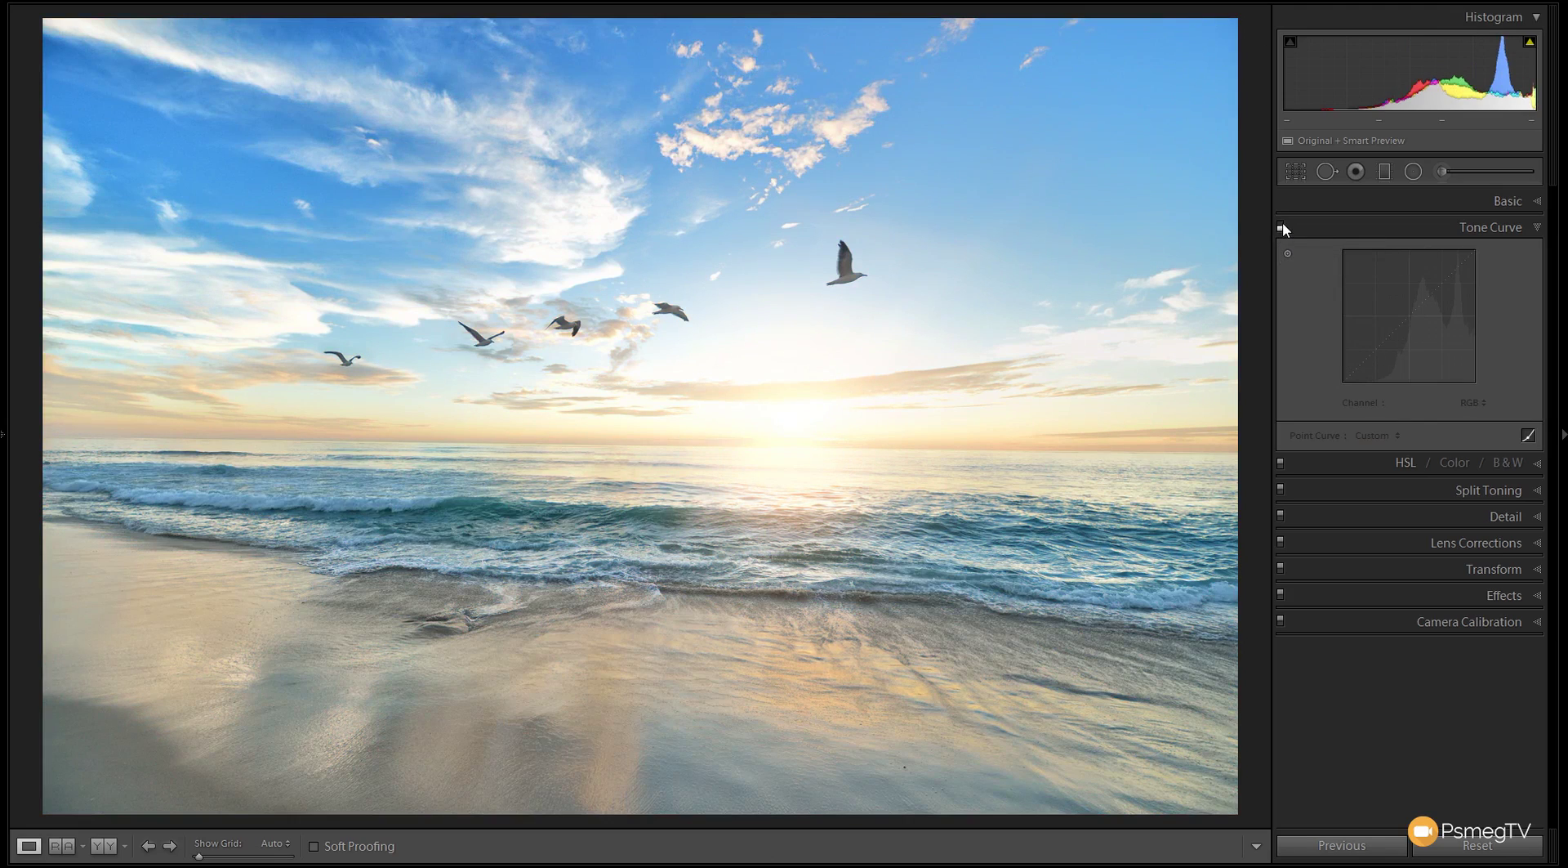
Step: Re-enable the tone curve to restore the warm golden sky and teal water
left_click(1281, 227)
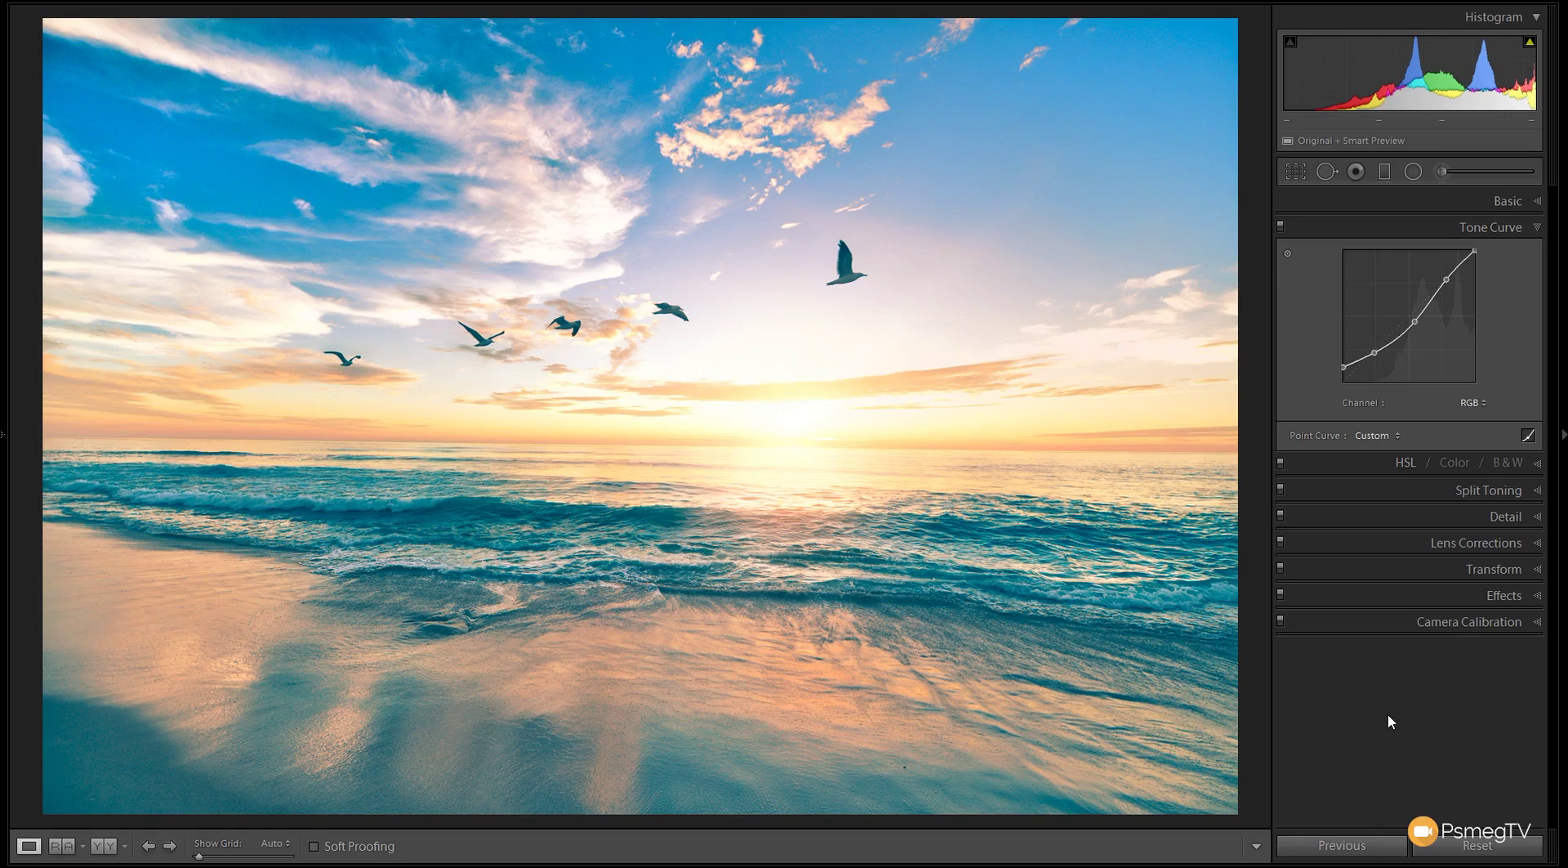